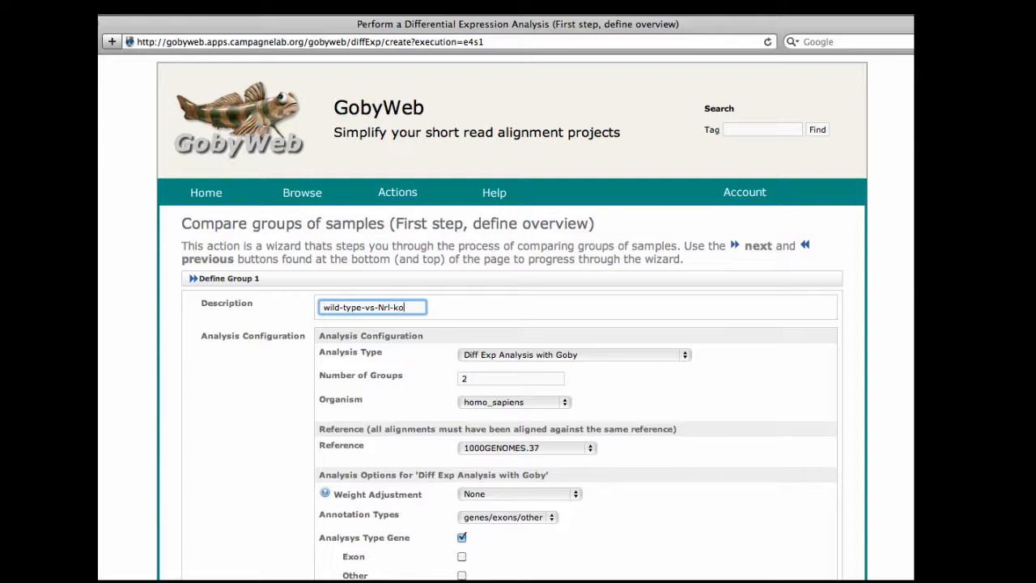
Set the organism for the comparison to mus_musculus
{"action": "left_click", "coordinate": [265, 352]}
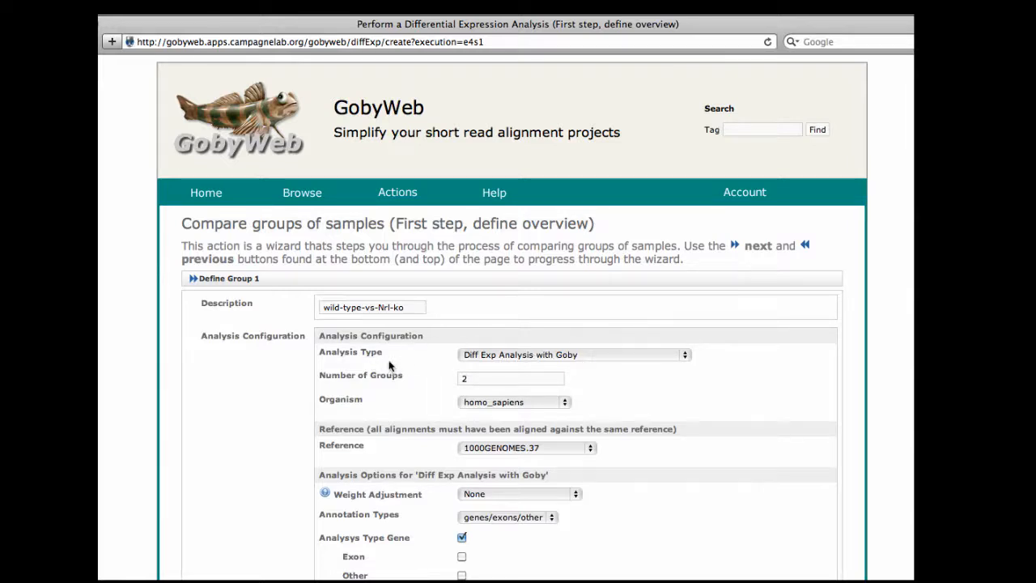
{"action": "left_click", "coordinate": [496, 382]}
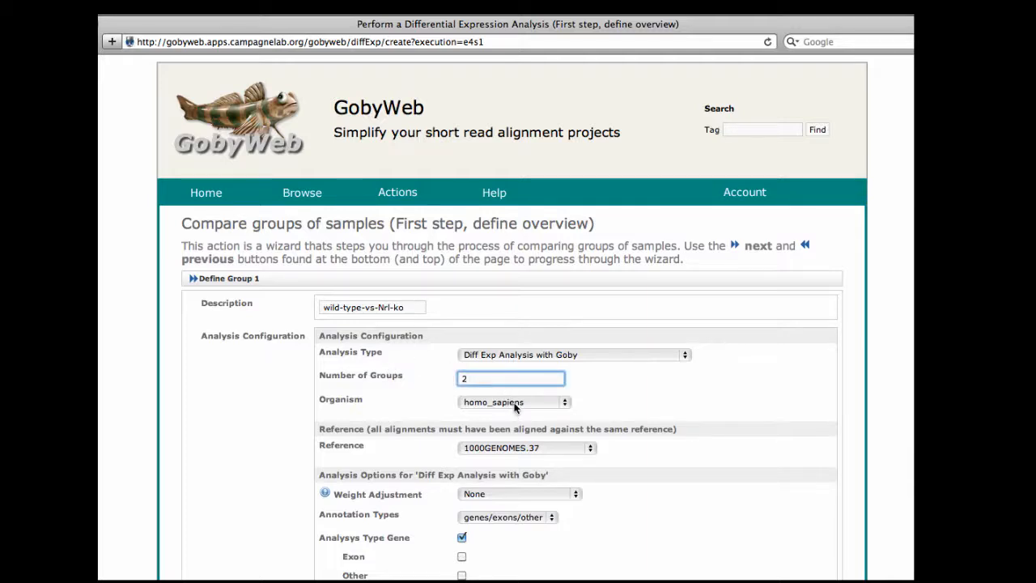
{"action": "left_click", "coordinate": [512, 401]}
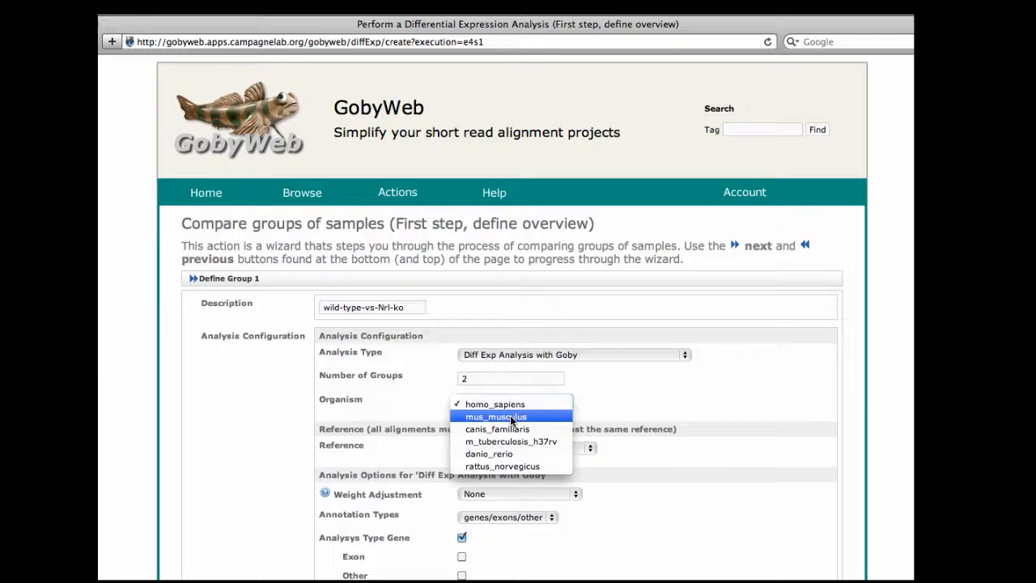
{"action": "left_click", "coordinate": [511, 417]}
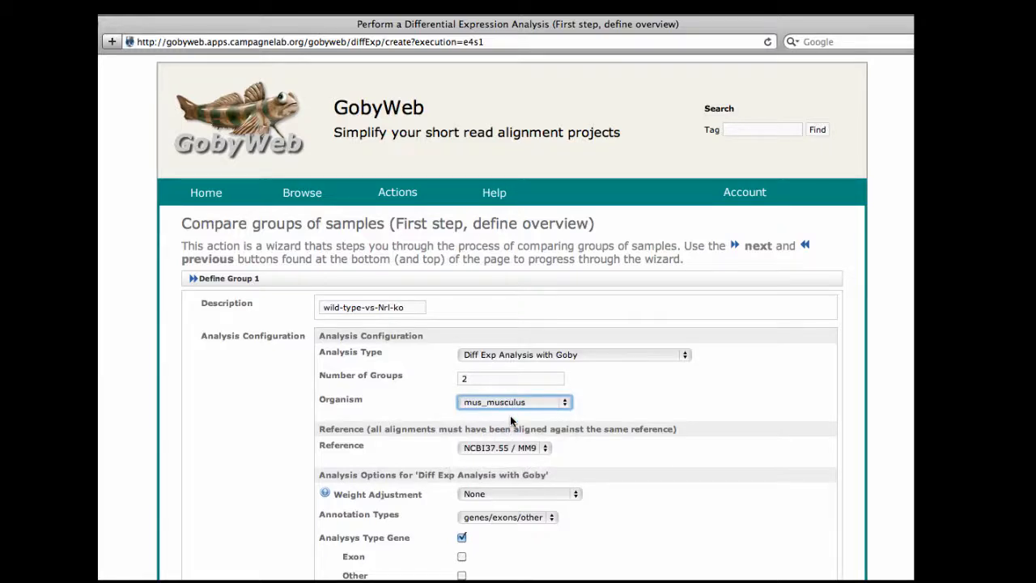
{"action": "left_click", "coordinate": [629, 463]}
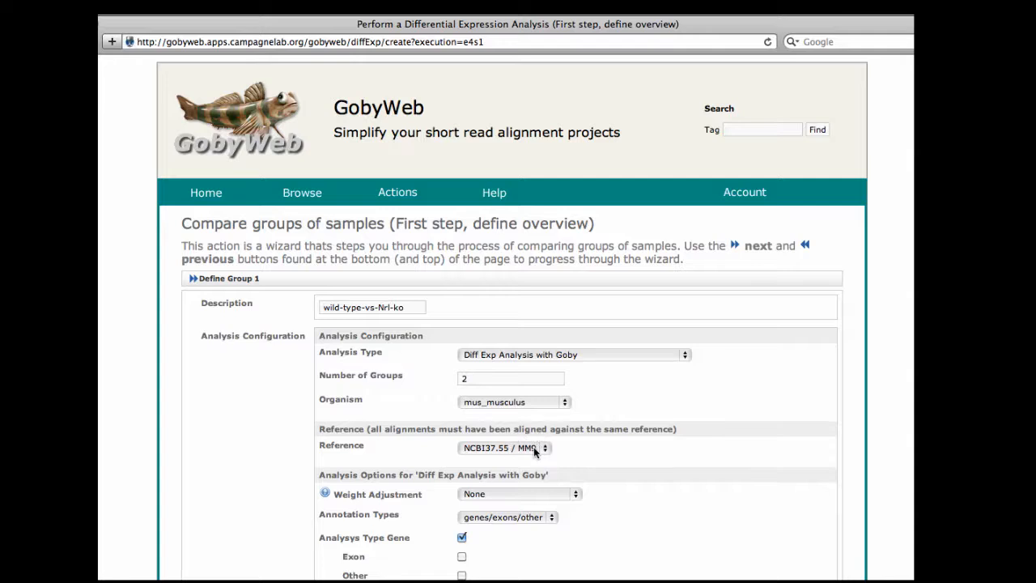
Read the help text for Weight Adjustment and look through its available options, leaving None selected
{"action": "scroll", "coordinate": [612, 442], "scroll_direction": "down", "scroll_amount": 3}
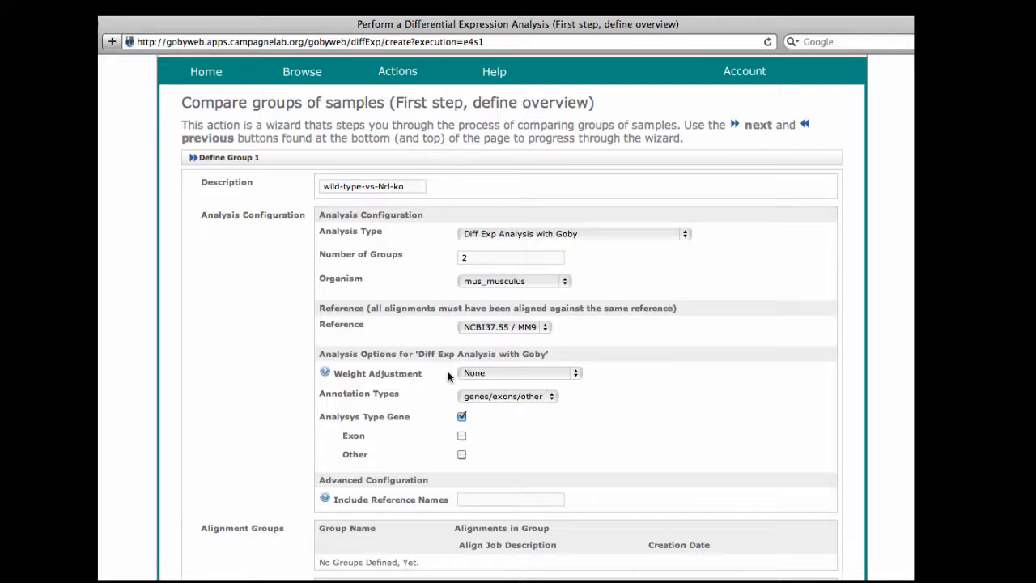
{"action": "left_click", "coordinate": [324, 373]}
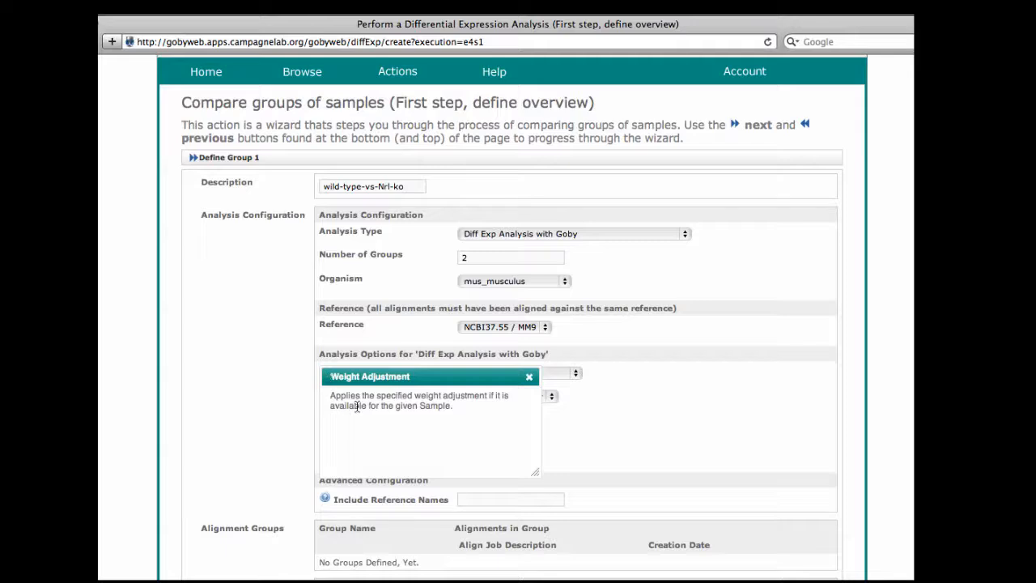
{"action": "left_click", "coordinate": [529, 378]}
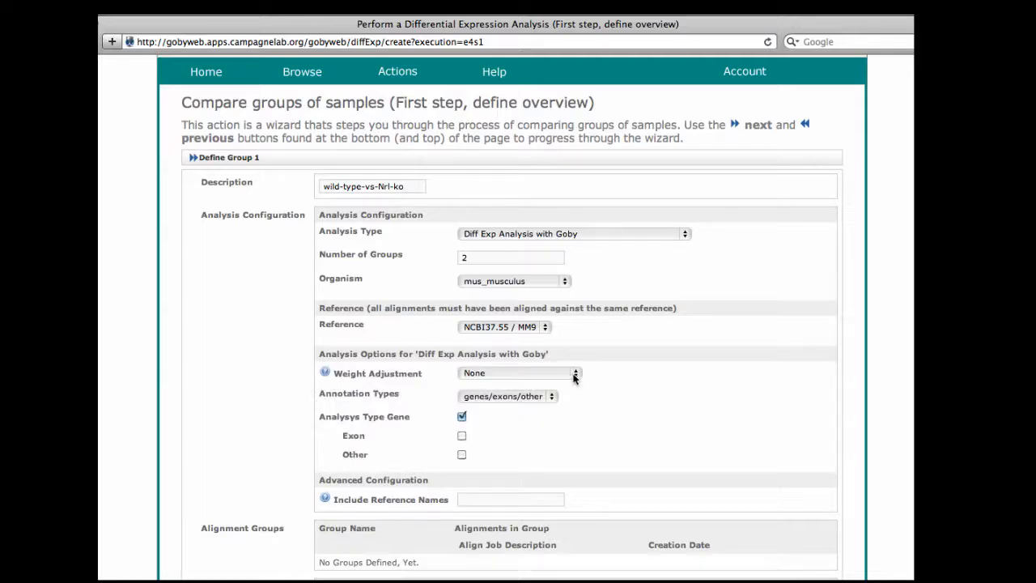
{"action": "left_click", "coordinate": [574, 377]}
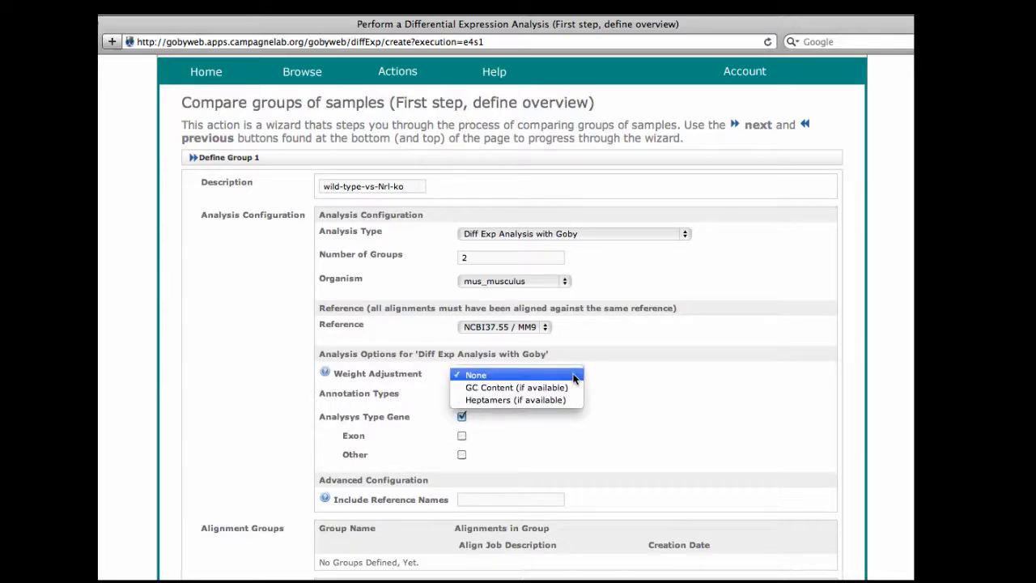
{"action": "left_click", "coordinate": [652, 395]}
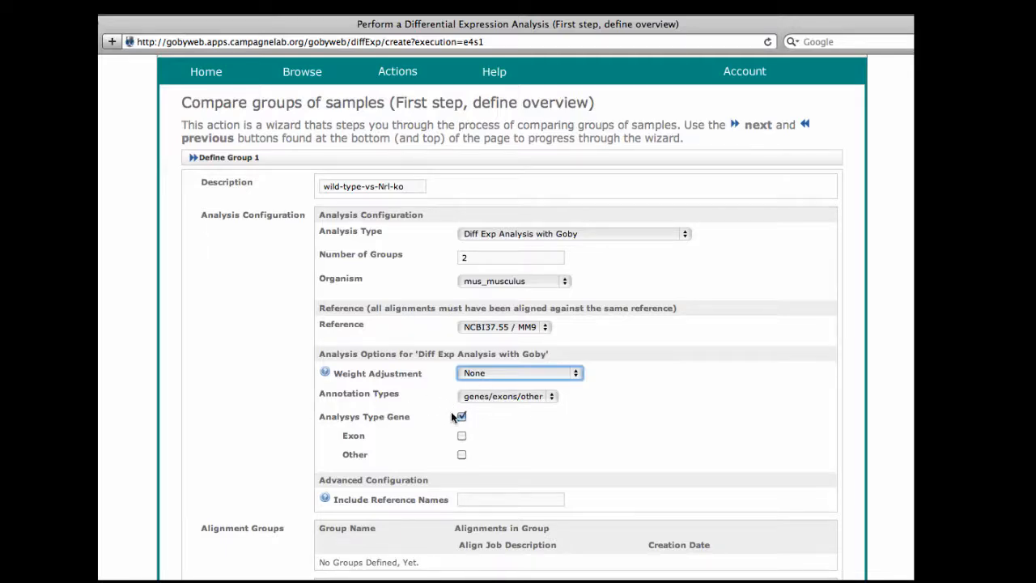
{"action": "left_click", "coordinate": [619, 418]}
Read the help for Include Reference Names, including its example of a comma-separated list, and close it
{"action": "scroll", "coordinate": [619, 420], "scroll_direction": "down", "scroll_amount": 3}
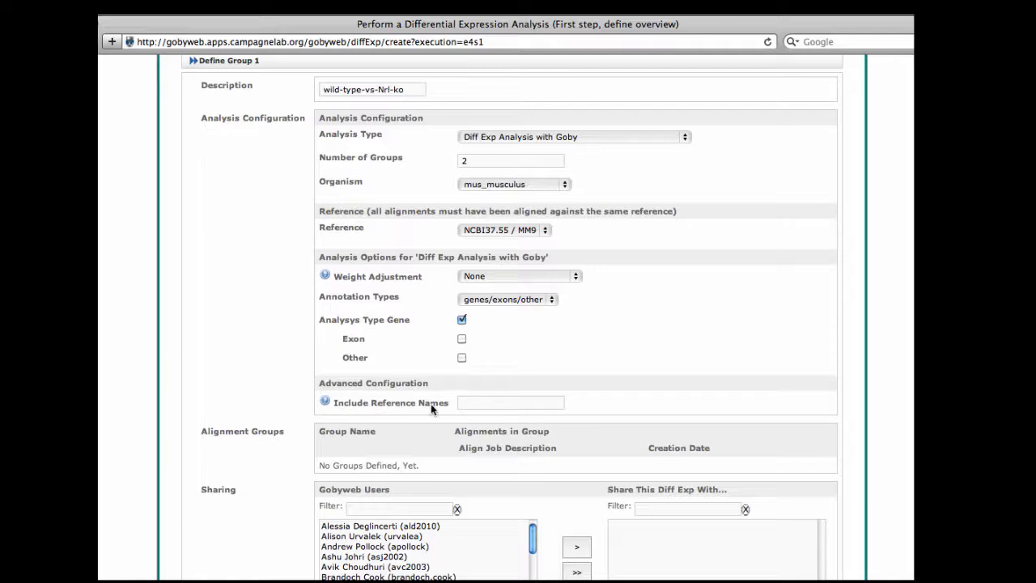
{"action": "left_click", "coordinate": [322, 396]}
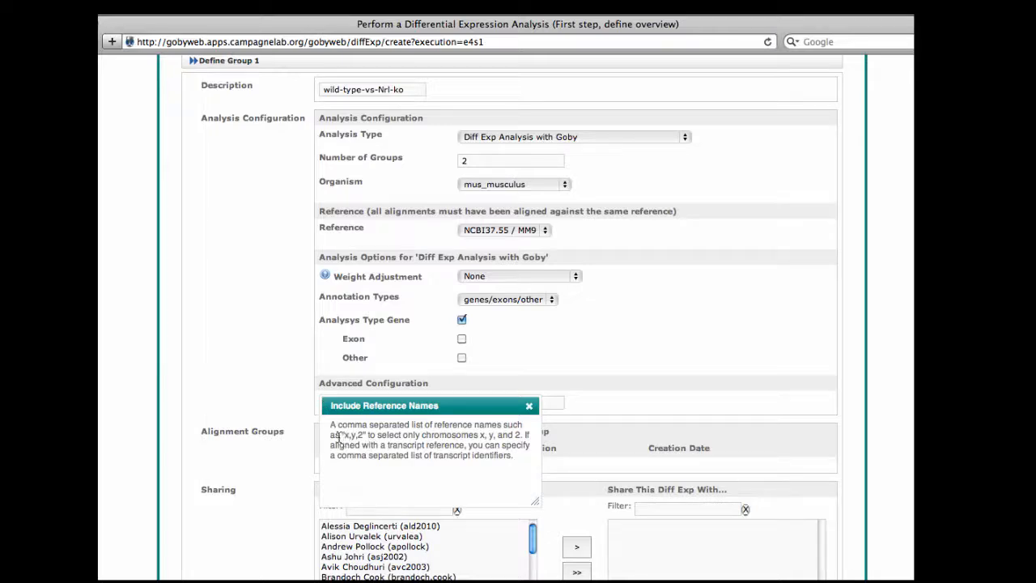
{"action": "left_click_drag", "start_coordinate": [342, 434], "coordinate": [371, 437]}
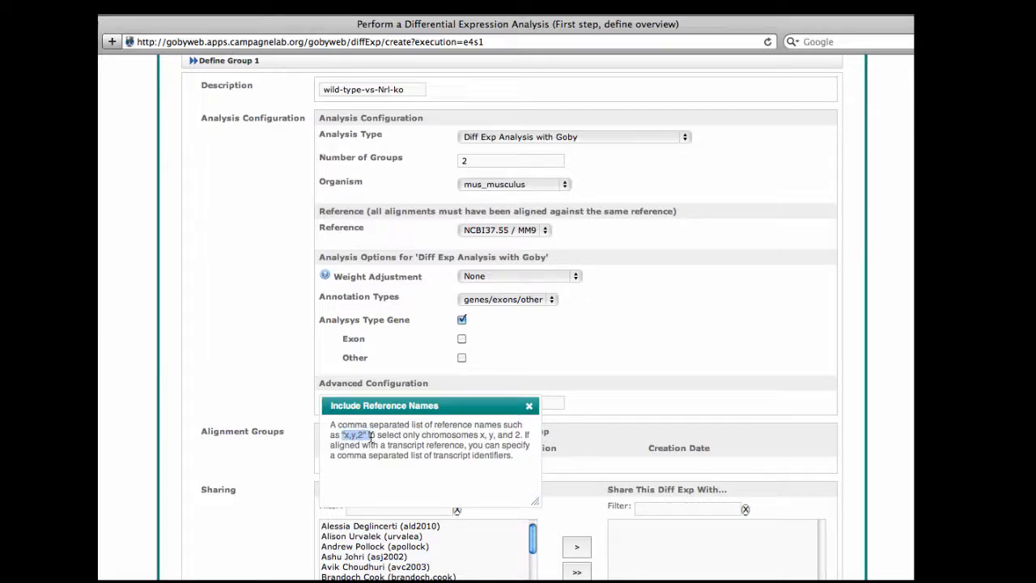
{"action": "left_click", "coordinate": [528, 406]}
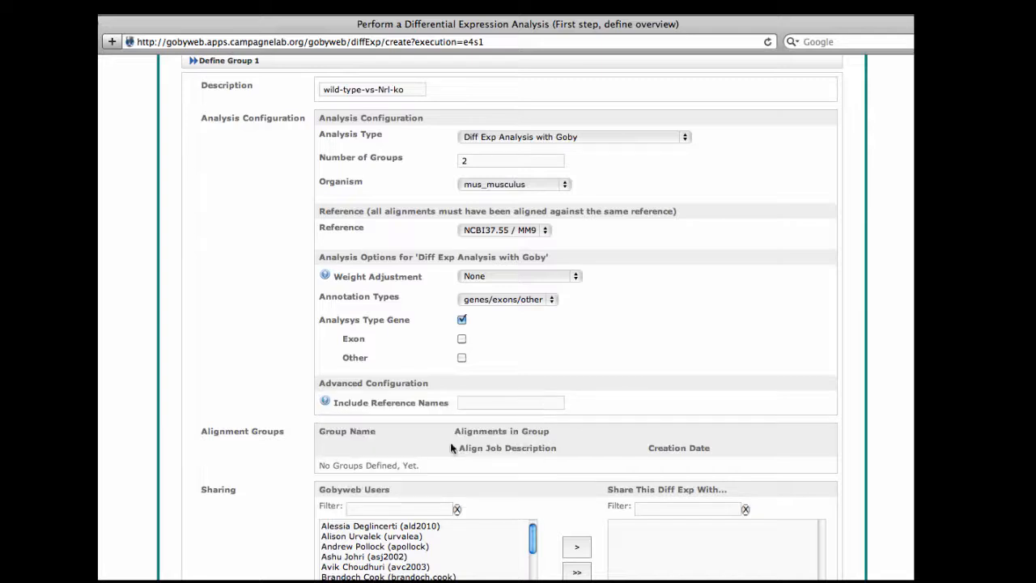
Go past the sharing settings and continue the wizard to the definition of Group 1
{"action": "scroll", "coordinate": [449, 442], "scroll_direction": "down", "scroll_amount": 5}
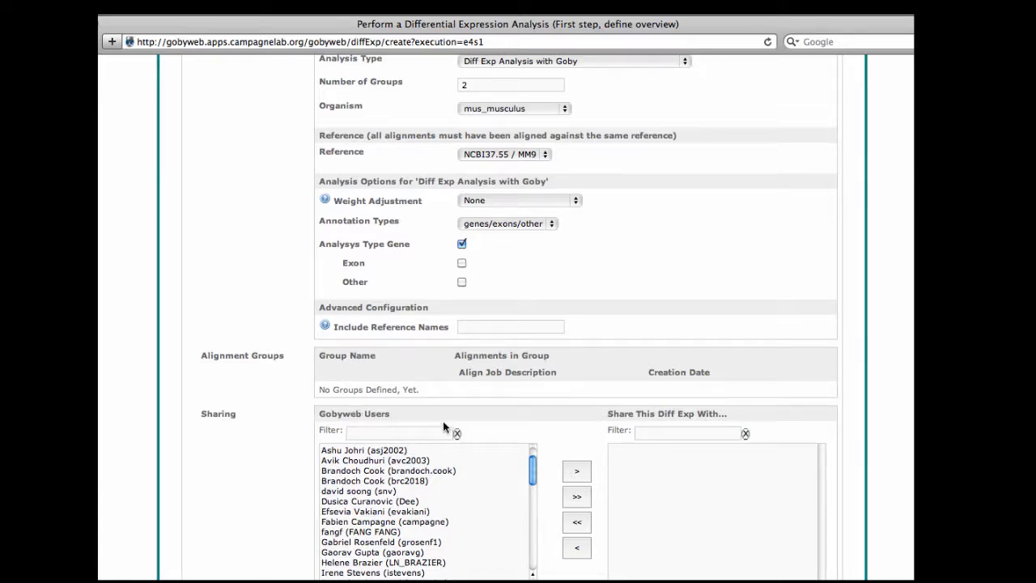
{"action": "scroll", "coordinate": [276, 478], "scroll_direction": "down", "scroll_amount": 5}
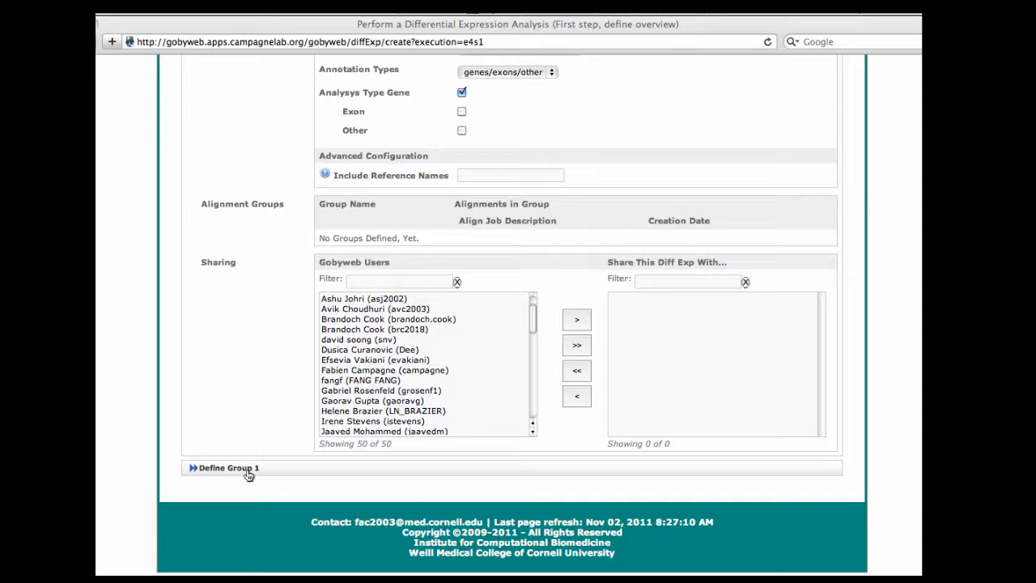
{"action": "left_click", "coordinate": [247, 473]}
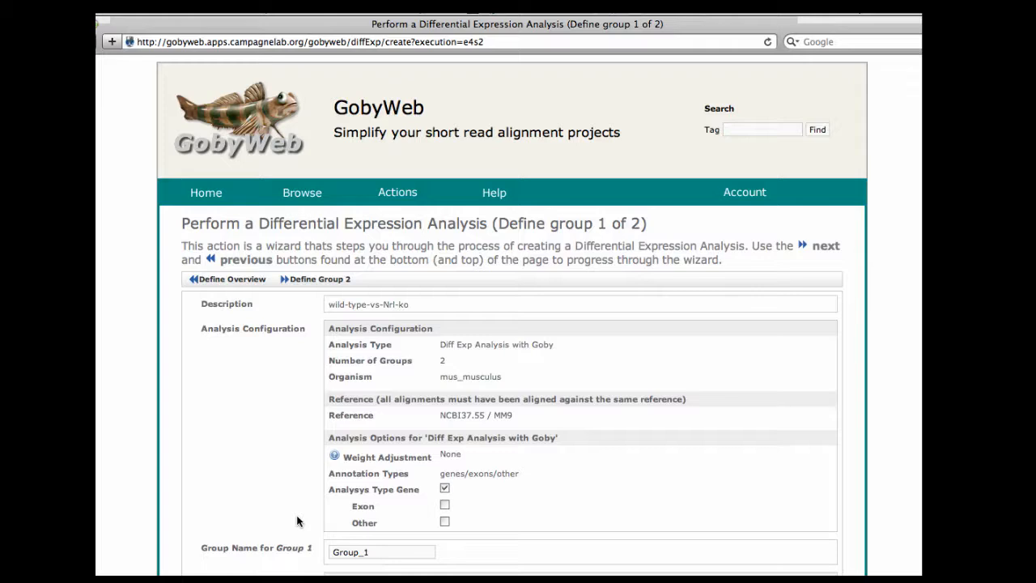
Name the first group wild-type
{"action": "scroll", "coordinate": [297, 521], "scroll_direction": "down", "scroll_amount": 4}
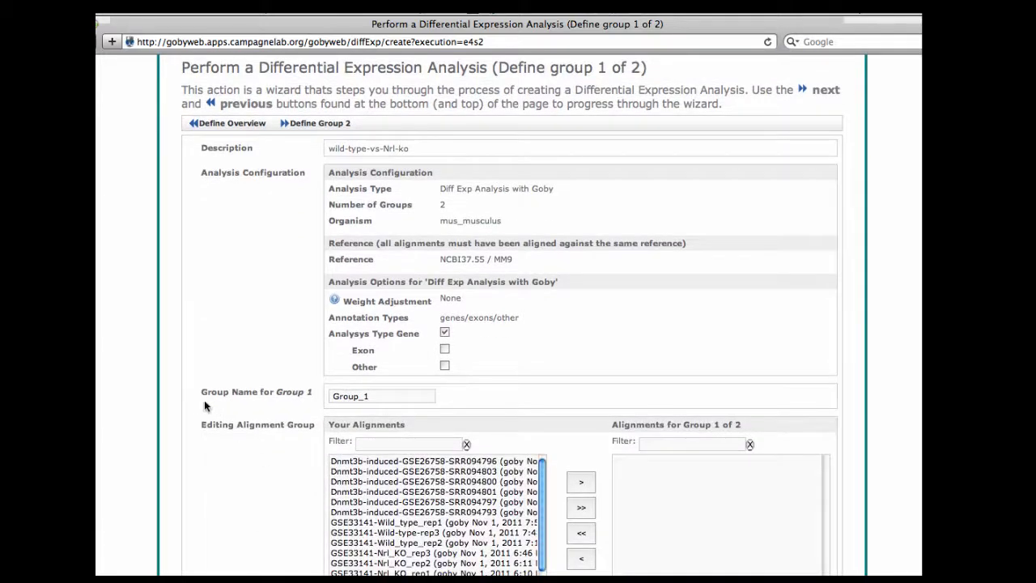
{"action": "double_click", "coordinate": [394, 397]}
{"action": "type", "text": "wild"}
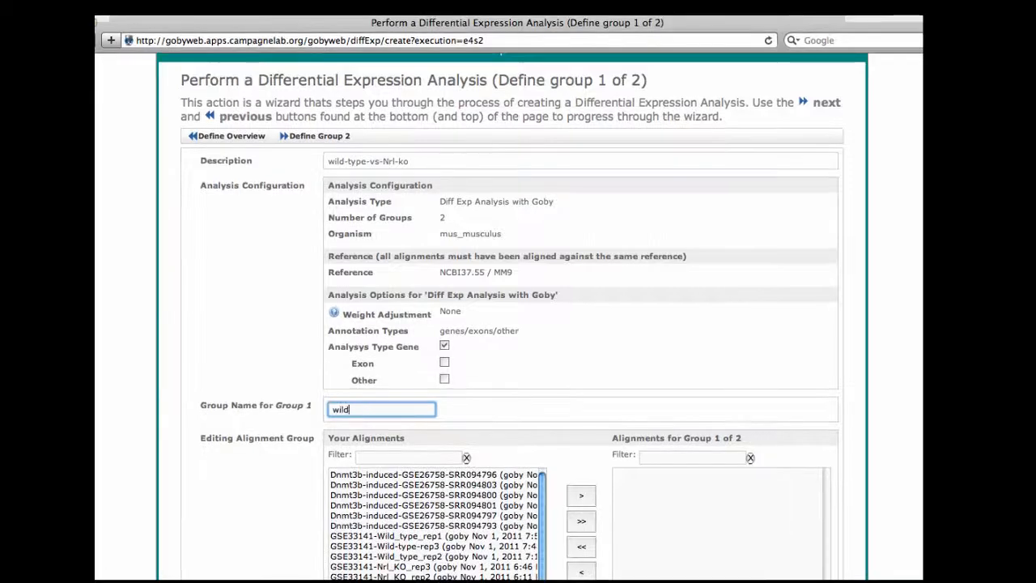
{"action": "type", "text": "-type"}
{"action": "left_click", "coordinate": [278, 474]}
Add the three GSE33141 wild-type replicate alignments to Group 1 and continue to the definition of Group 2
{"action": "scroll", "coordinate": [277, 475], "scroll_direction": "down", "scroll_amount": 3}
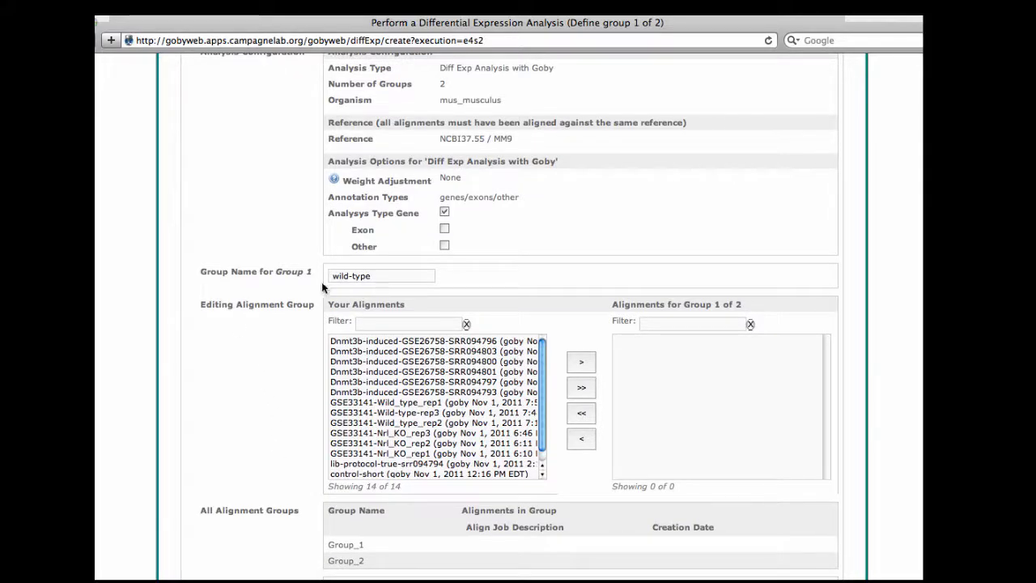
{"action": "left_click", "coordinate": [385, 403]}
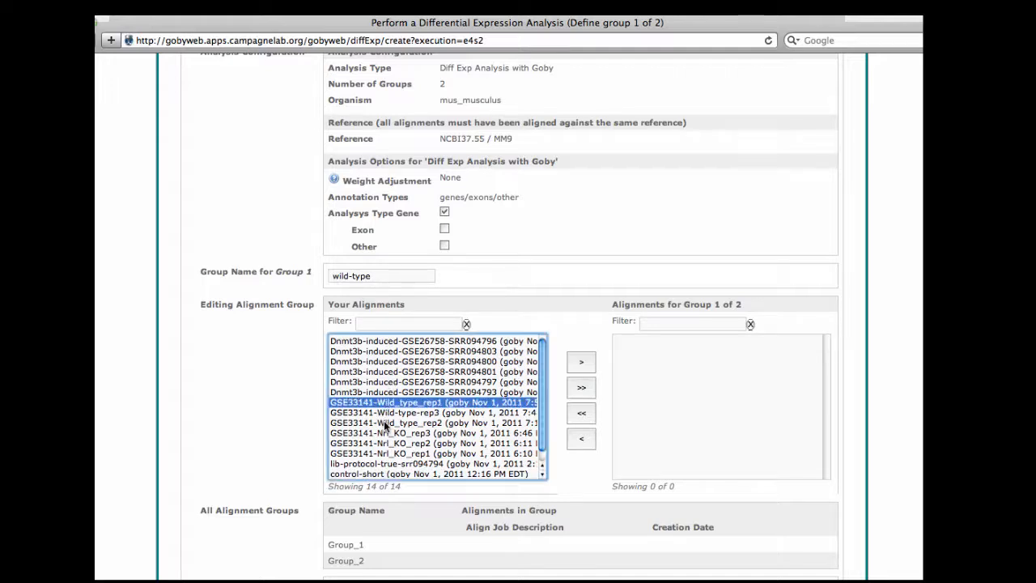
{"action": "left_click", "coordinate": [383, 421], "text": "shift"}
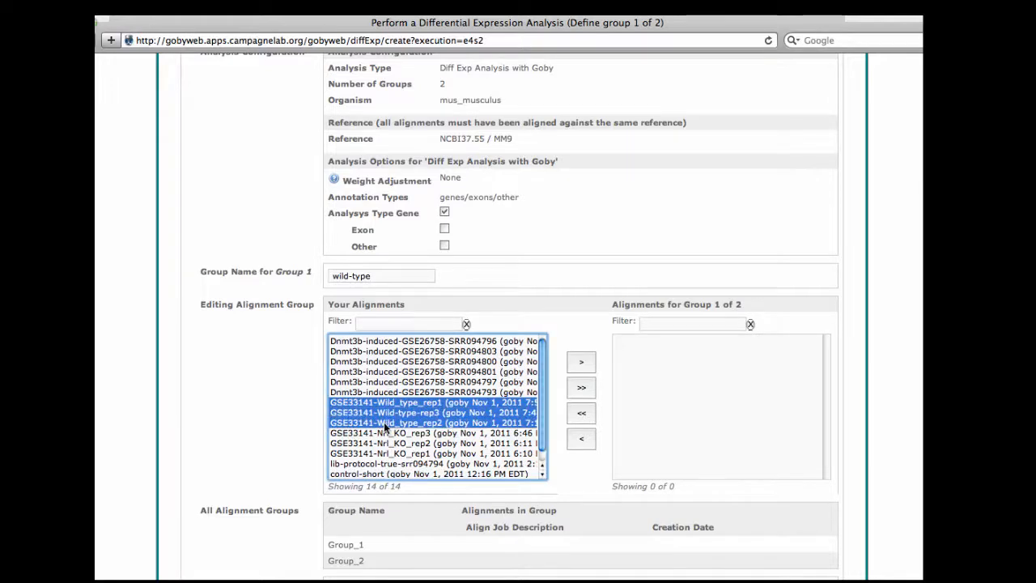
{"action": "left_click", "coordinate": [582, 364]}
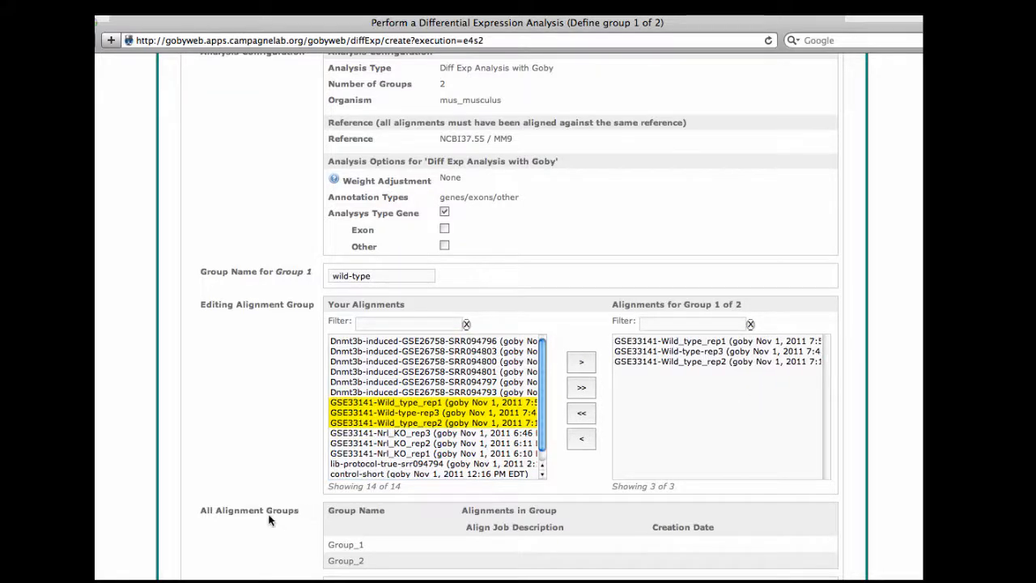
{"action": "scroll", "coordinate": [269, 519], "scroll_direction": "down", "scroll_amount": 4}
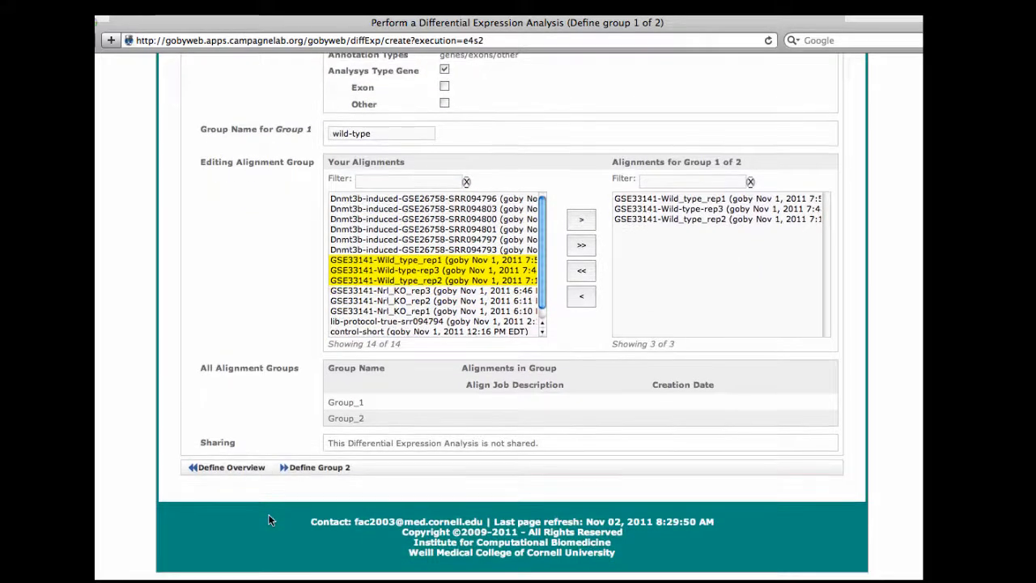
{"action": "left_click", "coordinate": [322, 473]}
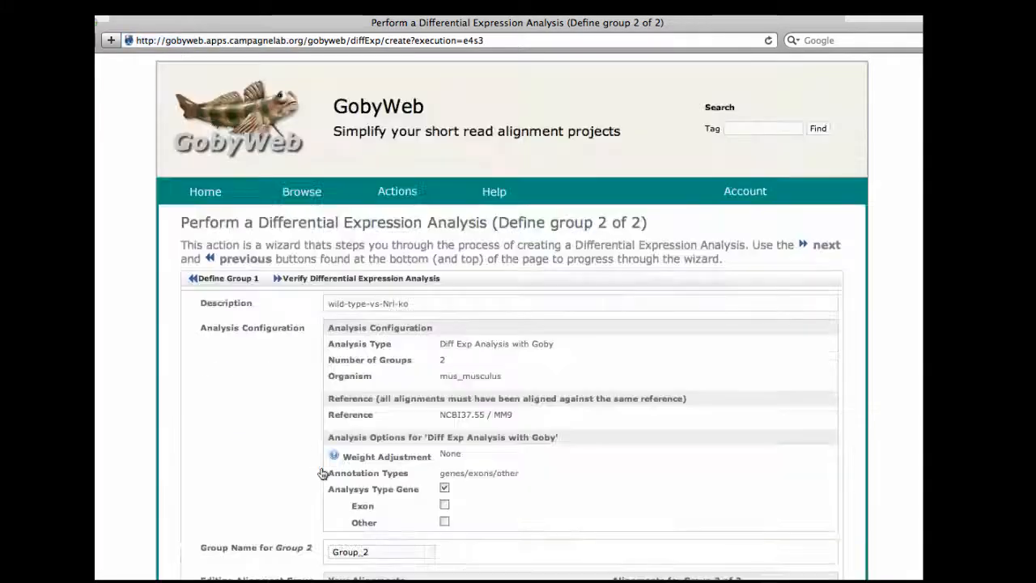
Name the second group Nrl-KO
{"action": "scroll", "coordinate": [260, 439], "scroll_direction": "down", "scroll_amount": 2}
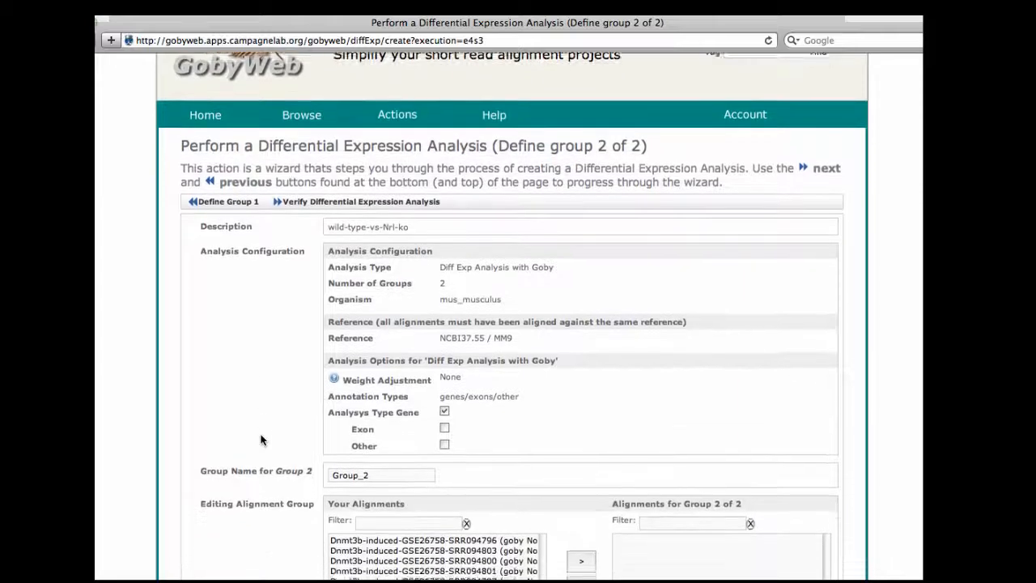
{"action": "scroll", "coordinate": [260, 439], "scroll_direction": "down", "scroll_amount": 4}
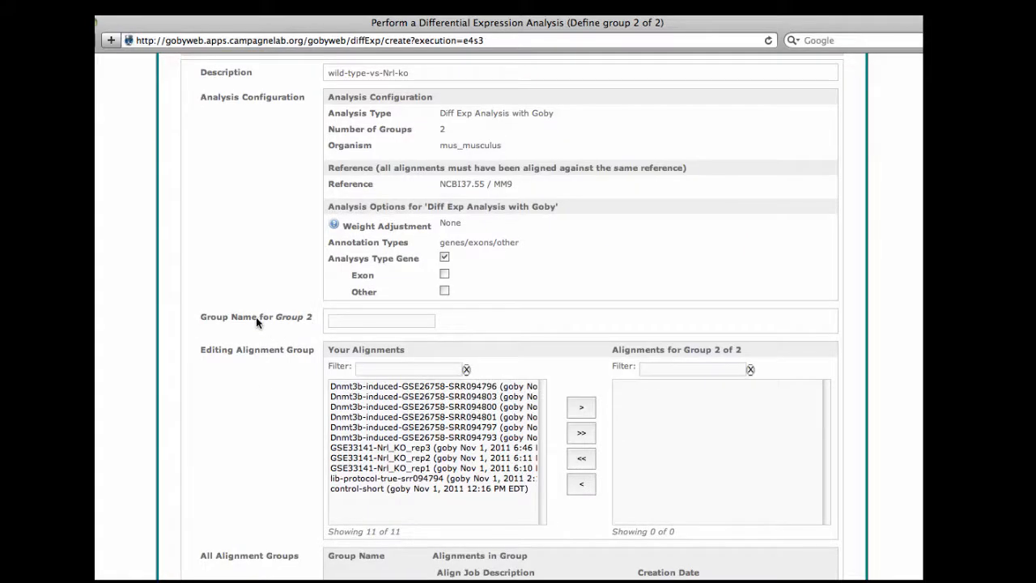
{"action": "left_click", "coordinate": [362, 322]}
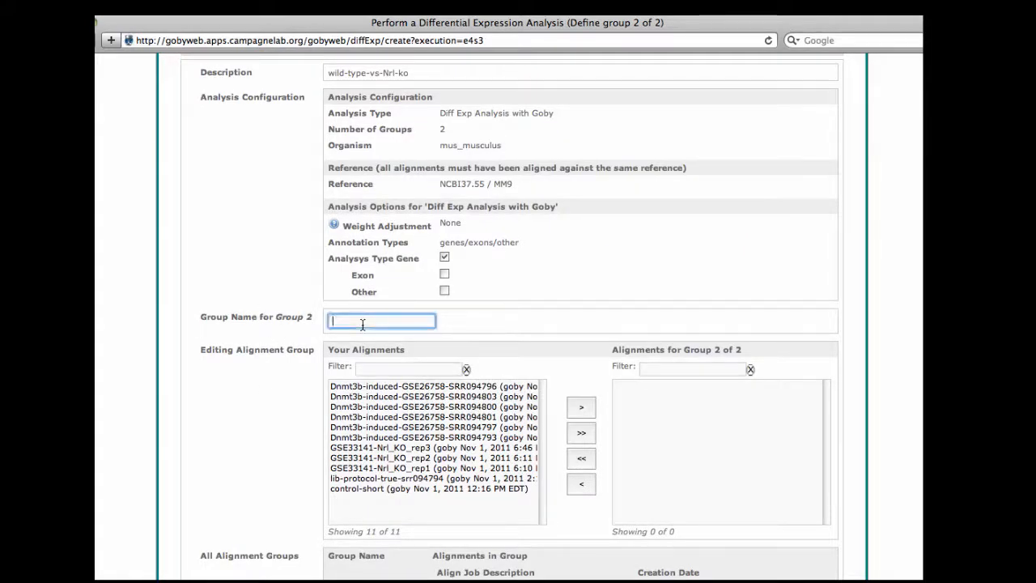
{"action": "type", "text": "Nrl-KO"}
{"action": "left_click", "coordinate": [253, 363]}
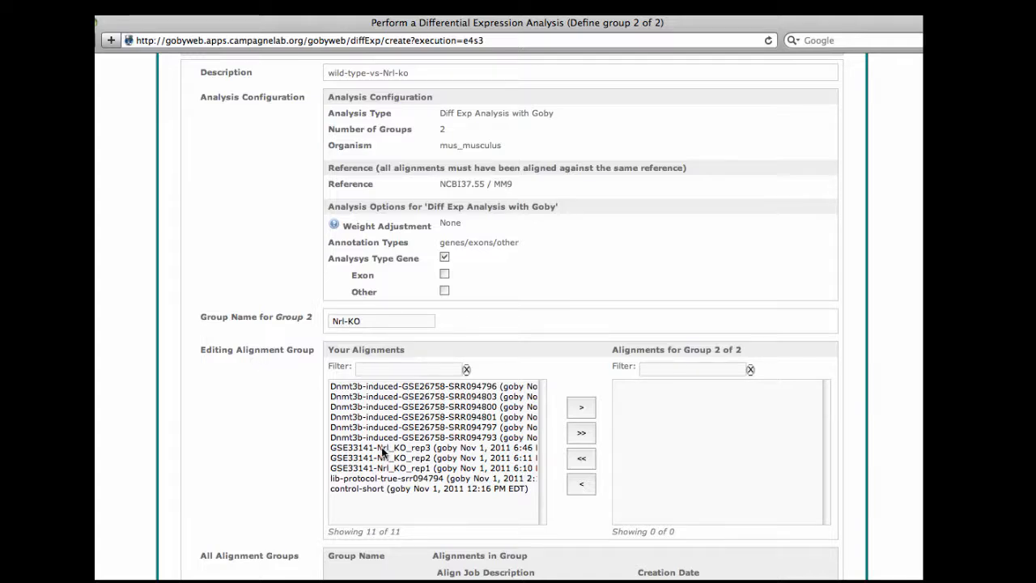
Add the alignments GSE33141-Nrl_KO_rep3, rep2 and rep1 to Group 2
{"action": "left_click", "coordinate": [382, 449]}
{"action": "left_click", "coordinate": [383, 469], "text": "shift"}
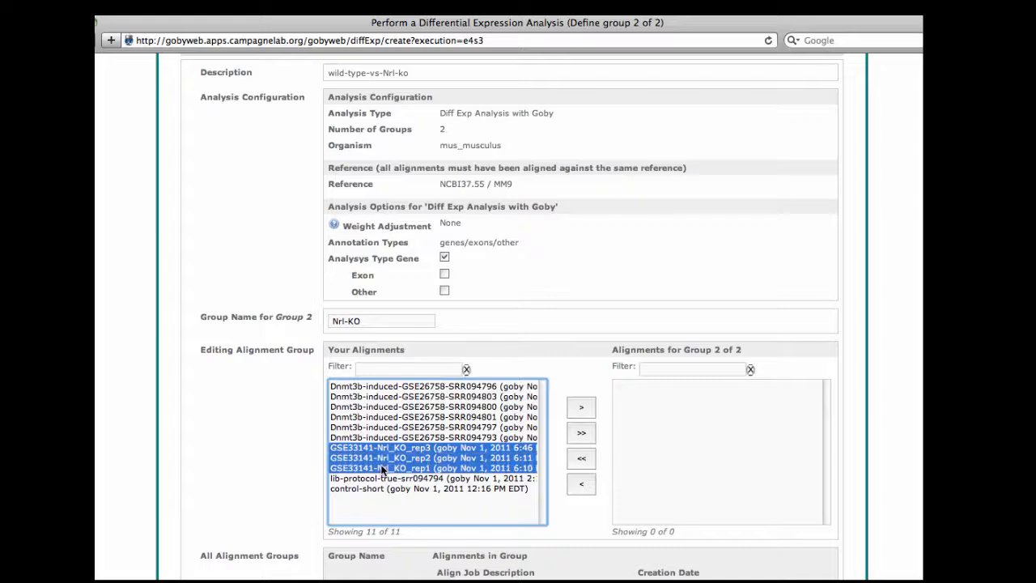
{"action": "left_click", "coordinate": [583, 409]}
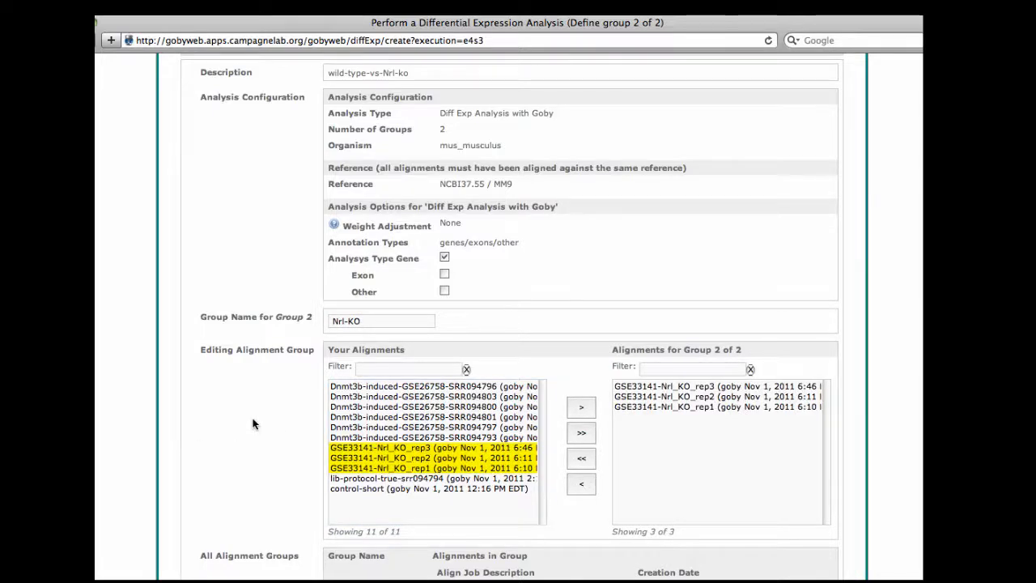
Continue to the verification step of the differential expression analysis and review its configuration and alignment groups
{"action": "scroll", "coordinate": [253, 423], "scroll_direction": "down", "scroll_amount": 5}
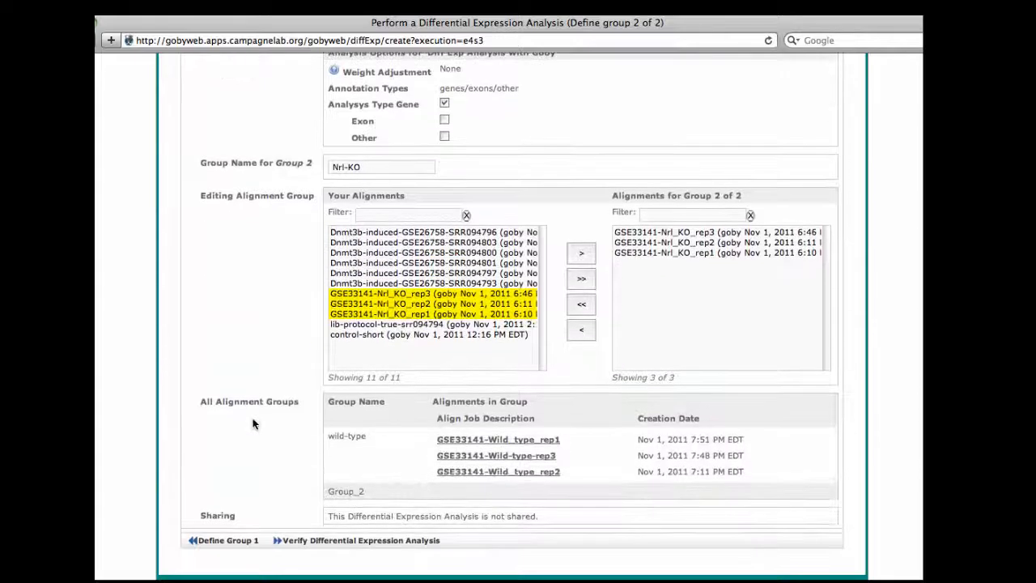
{"action": "scroll", "coordinate": [252, 423], "scroll_direction": "down", "scroll_amount": 1}
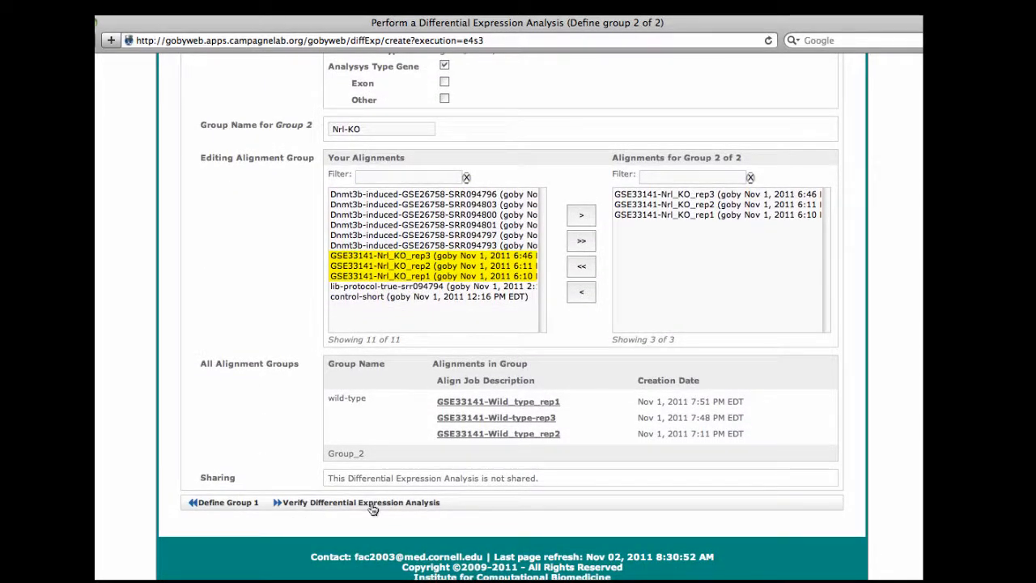
{"action": "left_click", "coordinate": [372, 505]}
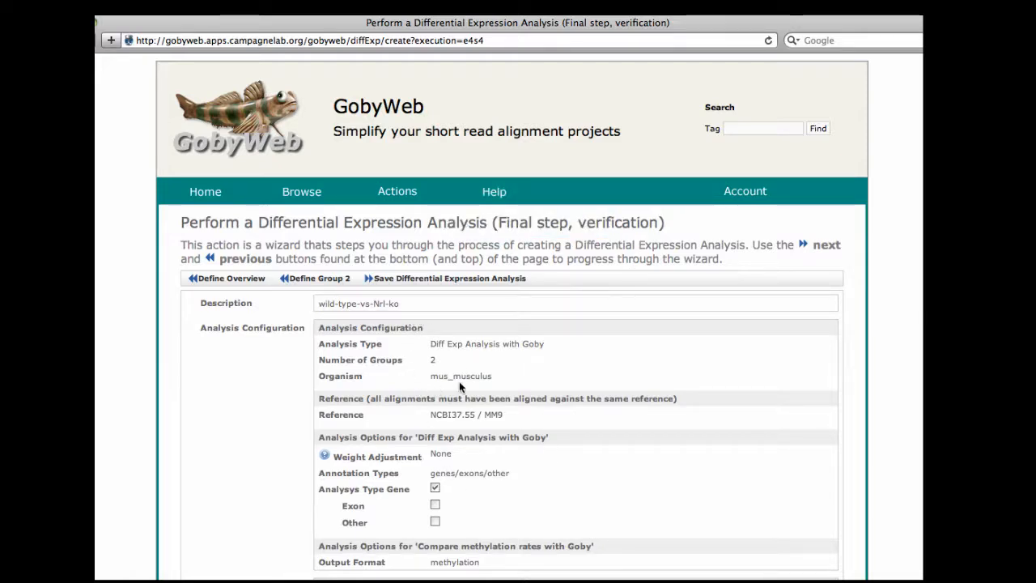
{"action": "scroll", "coordinate": [459, 381], "scroll_direction": "down", "scroll_amount": 5}
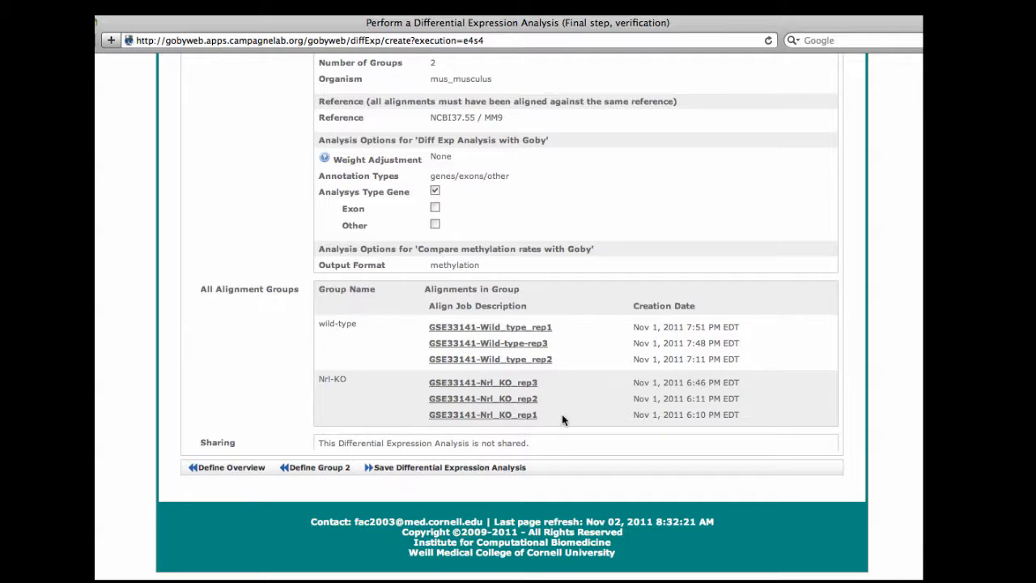
Save the differential expression analysis to submit it, and check the submitted job's status on its page
{"action": "left_click", "coordinate": [411, 468]}
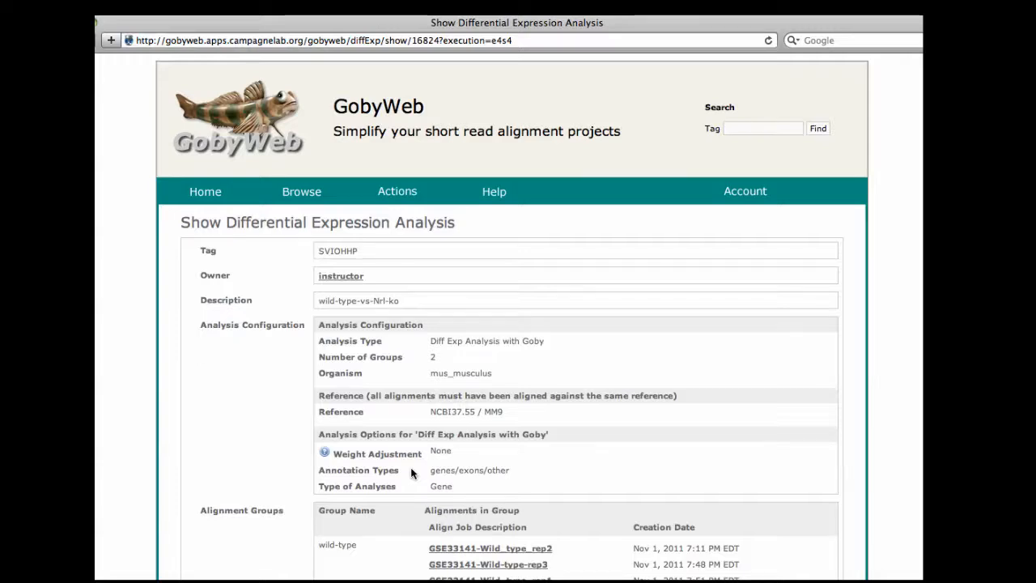
{"action": "scroll", "coordinate": [331, 465], "scroll_direction": "down", "scroll_amount": 5}
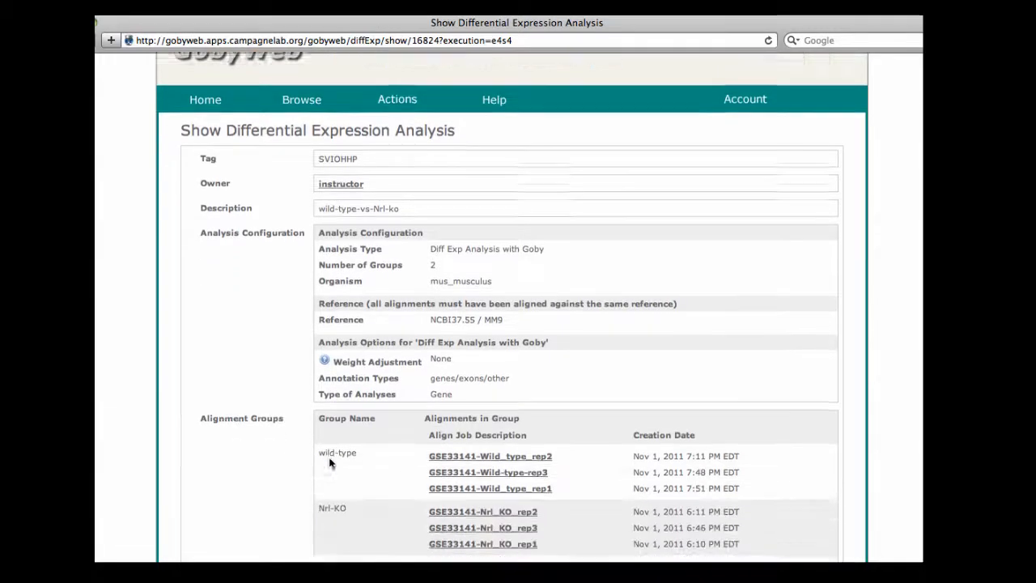
{"action": "scroll", "coordinate": [330, 462], "scroll_direction": "down", "scroll_amount": 5}
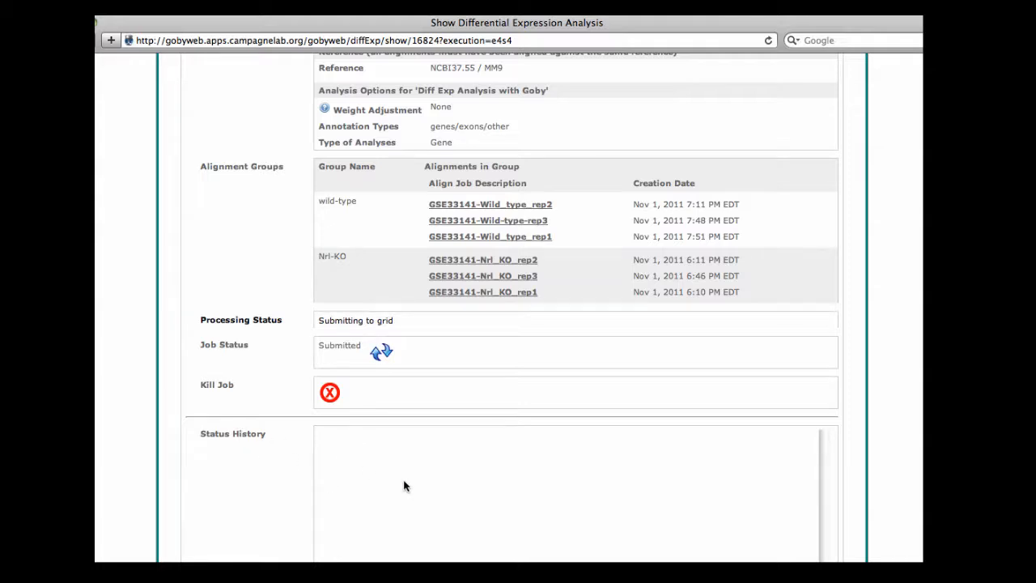
{"action": "left_click", "coordinate": [382, 353]}
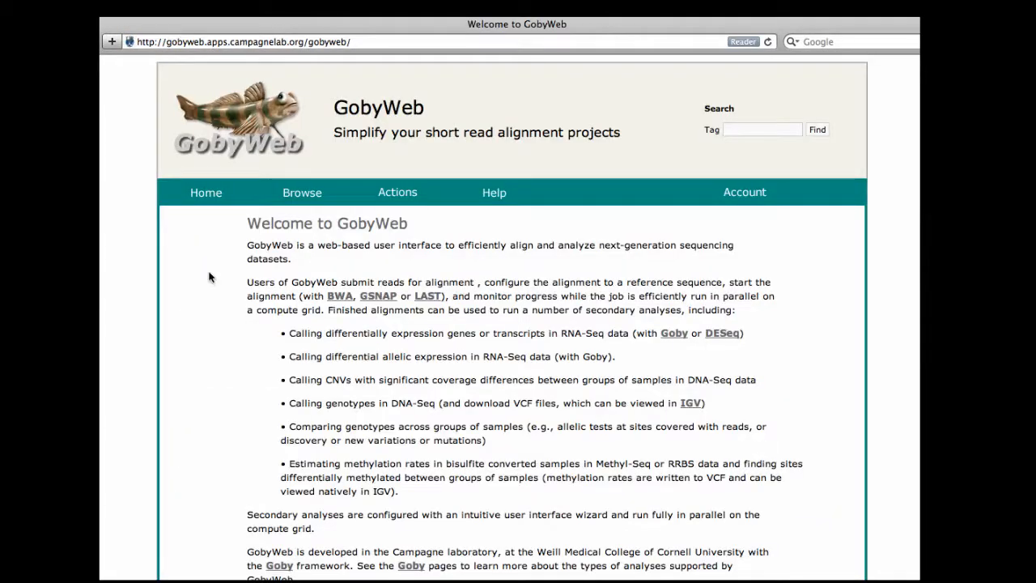
Browse the list of differential expression analyses and open the completed wild-type-vs-Nrl-ko analysis
{"action": "mouse_move", "coordinate": [313, 185]}
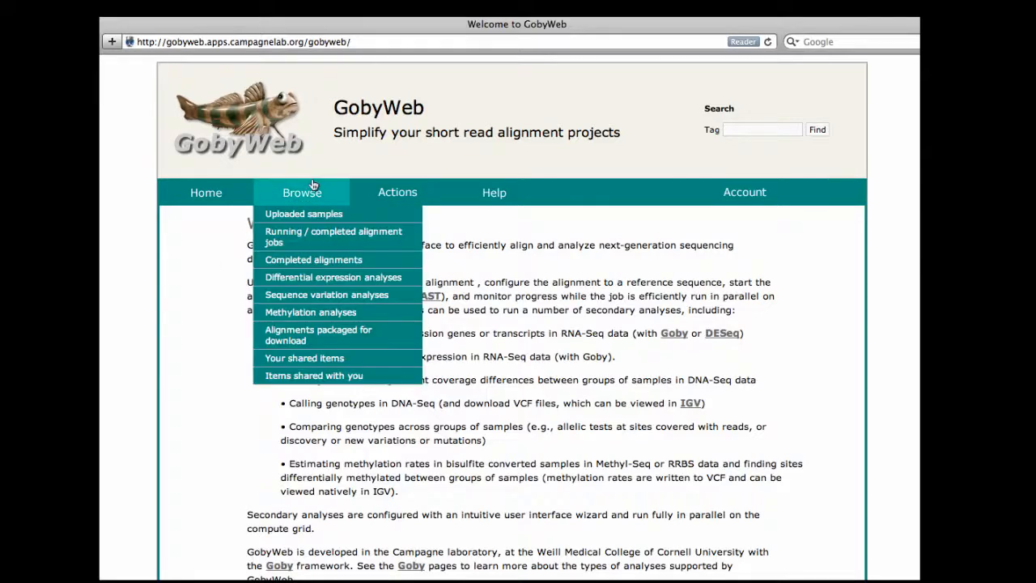
{"action": "left_click", "coordinate": [290, 282]}
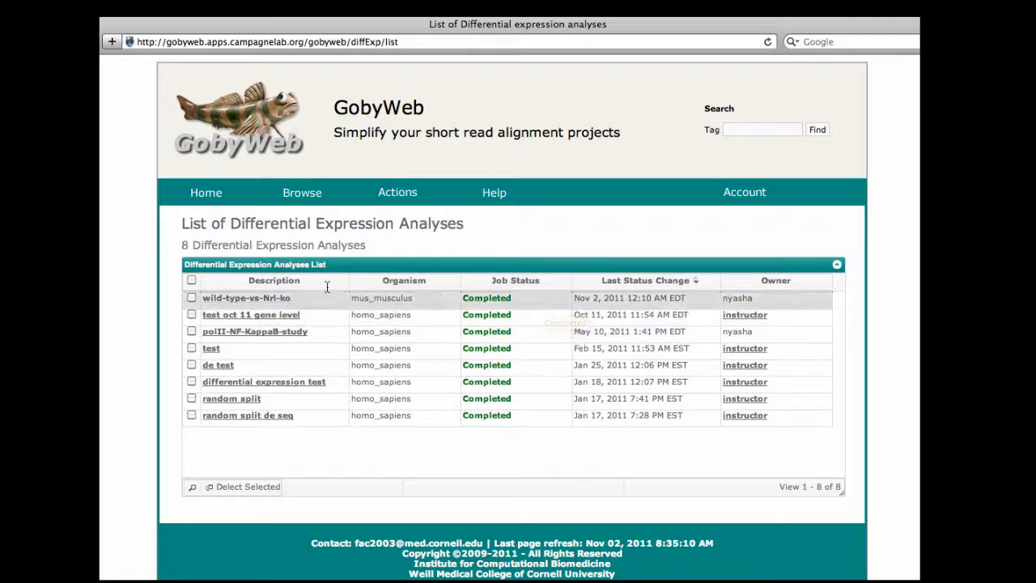
{"action": "left_click", "coordinate": [264, 299]}
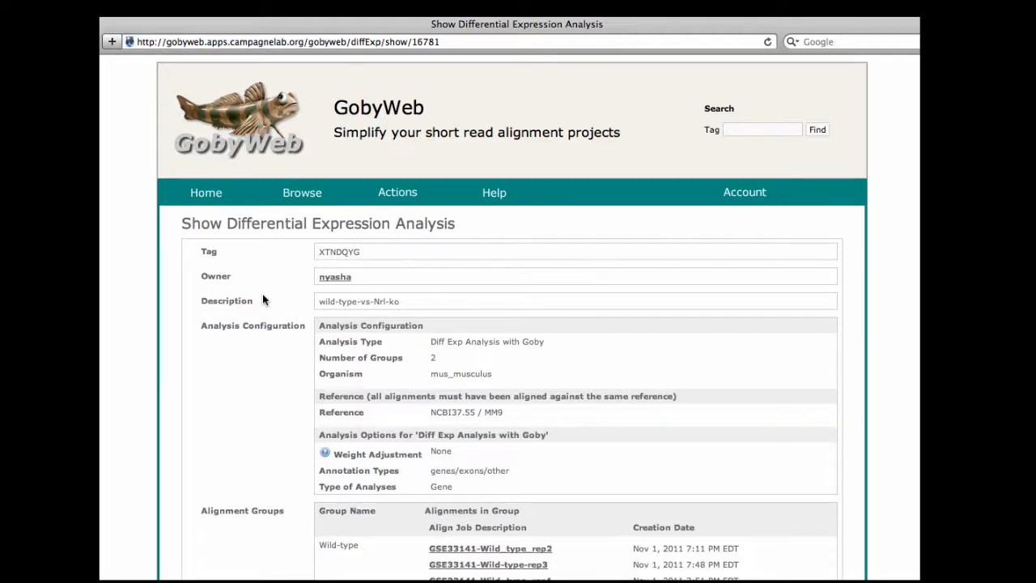
Examine the completed analysis's configuration, alignment groups, Wild-type vs Nrl-KO scatter plot and status history
{"action": "scroll", "coordinate": [262, 299], "scroll_direction": "down", "scroll_amount": 3}
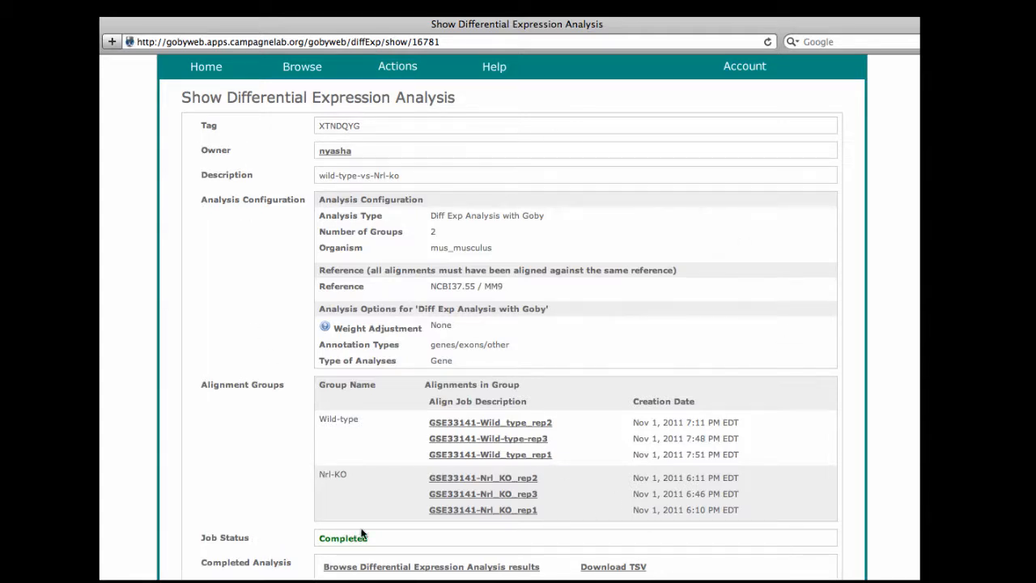
{"action": "scroll", "coordinate": [389, 532], "scroll_direction": "down", "scroll_amount": 2}
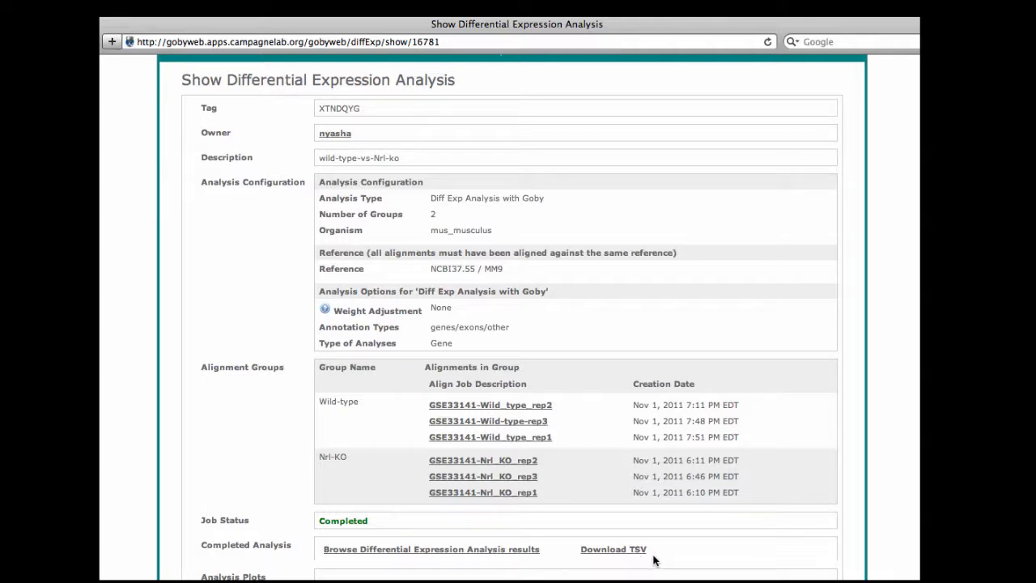
{"action": "scroll", "coordinate": [654, 559], "scroll_direction": "down", "scroll_amount": 2}
{"action": "scroll", "coordinate": [654, 560], "scroll_direction": "down", "scroll_amount": 6}
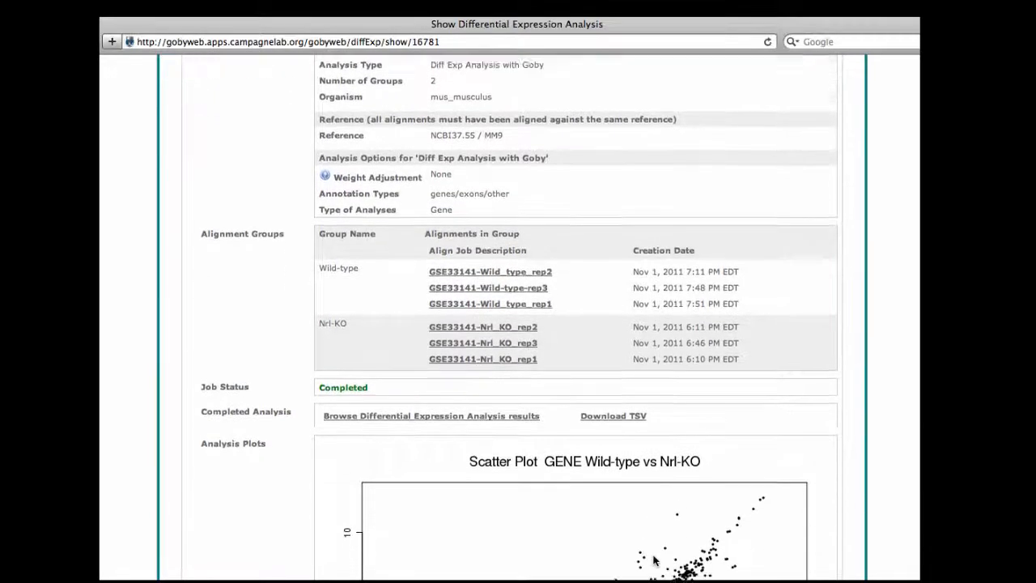
{"action": "scroll", "coordinate": [654, 560], "scroll_direction": "down", "scroll_amount": 5}
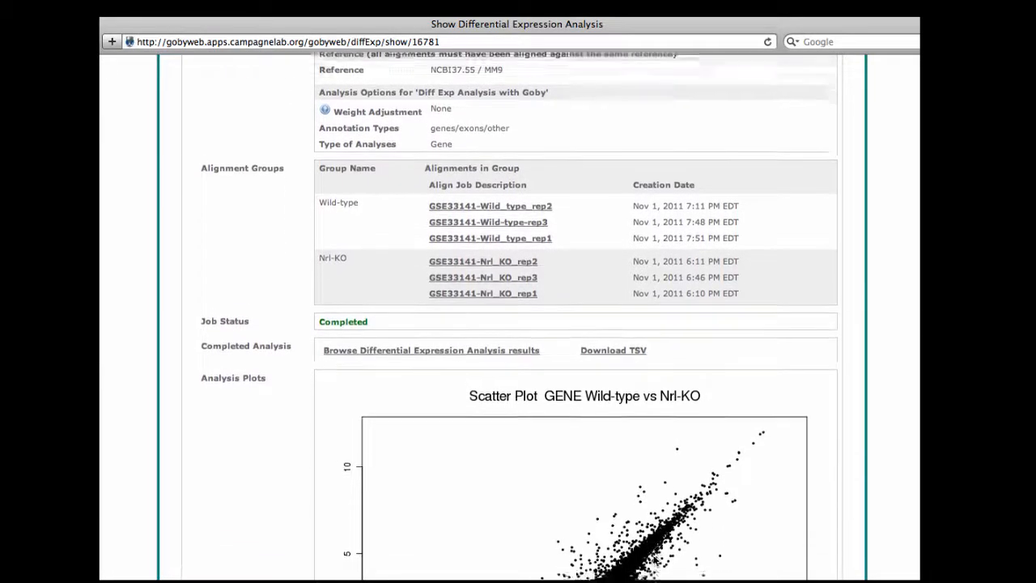
{"action": "scroll", "coordinate": [653, 560], "scroll_direction": "down", "scroll_amount": 4}
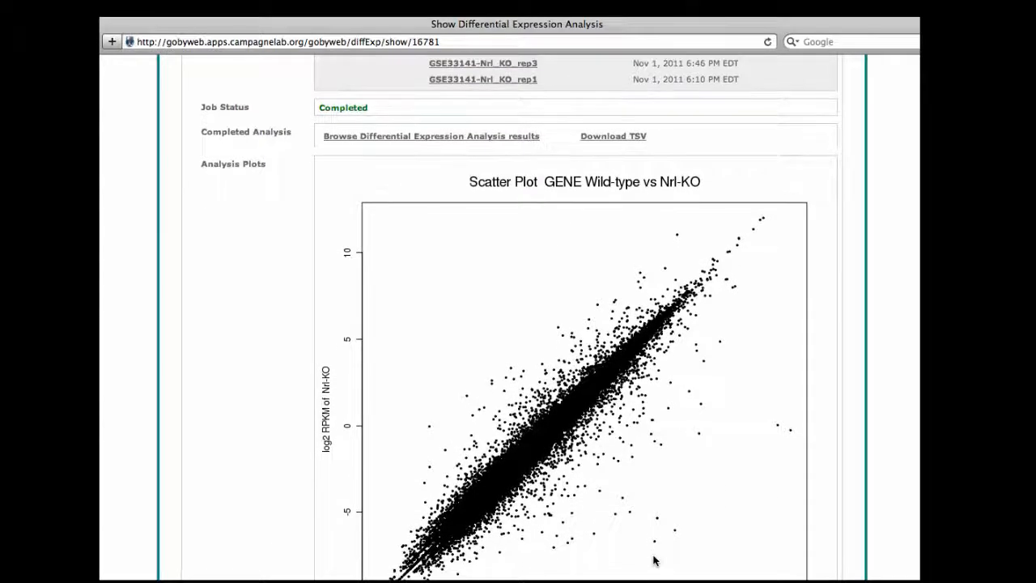
{"action": "scroll", "coordinate": [654, 560], "scroll_direction": "down", "scroll_amount": 2}
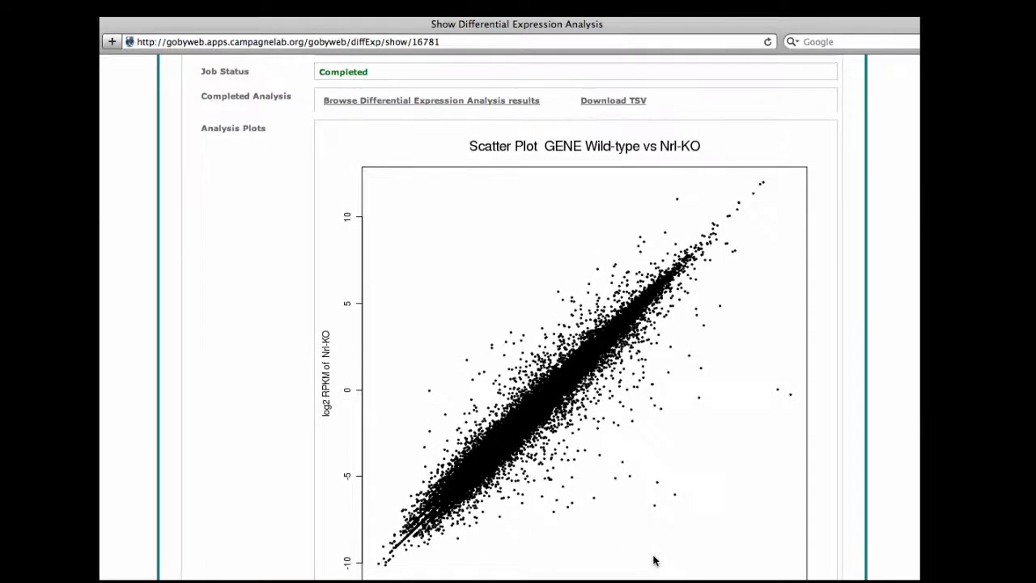
{"action": "scroll", "coordinate": [653, 560], "scroll_direction": "down", "scroll_amount": 2}
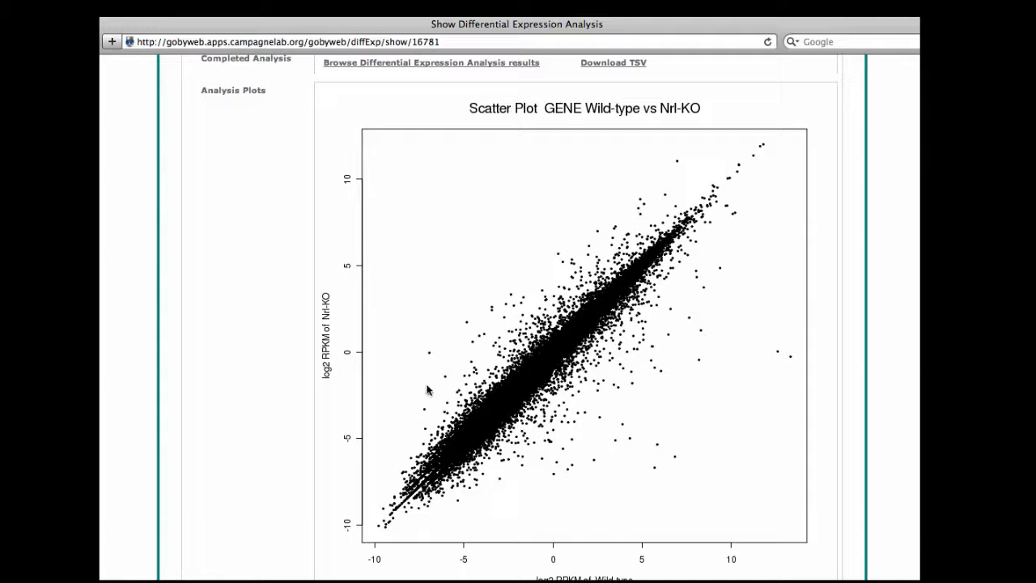
{"action": "scroll", "coordinate": [326, 415], "scroll_direction": "down", "scroll_amount": 2}
{"action": "scroll", "coordinate": [326, 416], "scroll_direction": "down", "scroll_amount": 1}
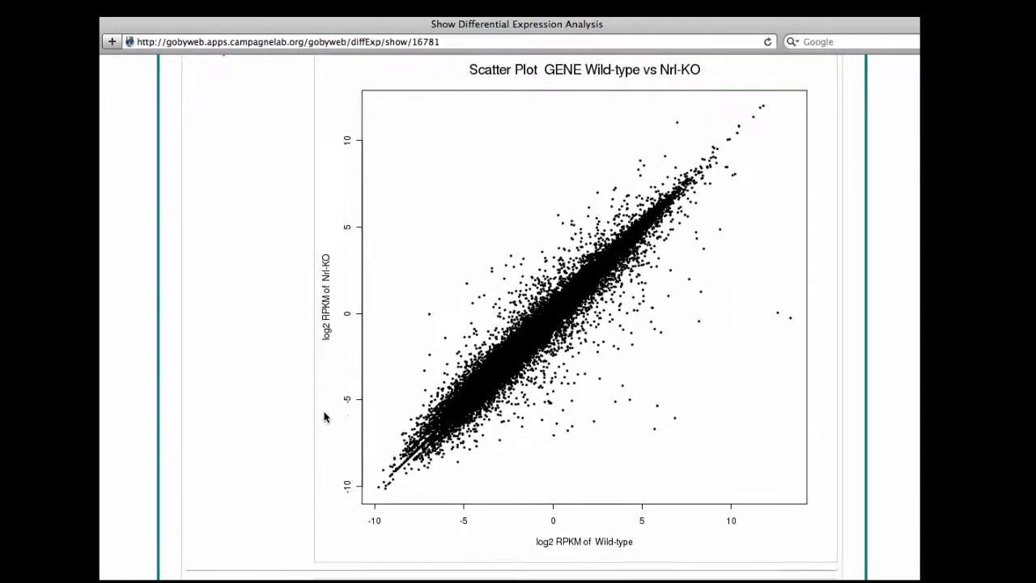
{"action": "scroll", "coordinate": [325, 416], "scroll_direction": "down", "scroll_amount": 10}
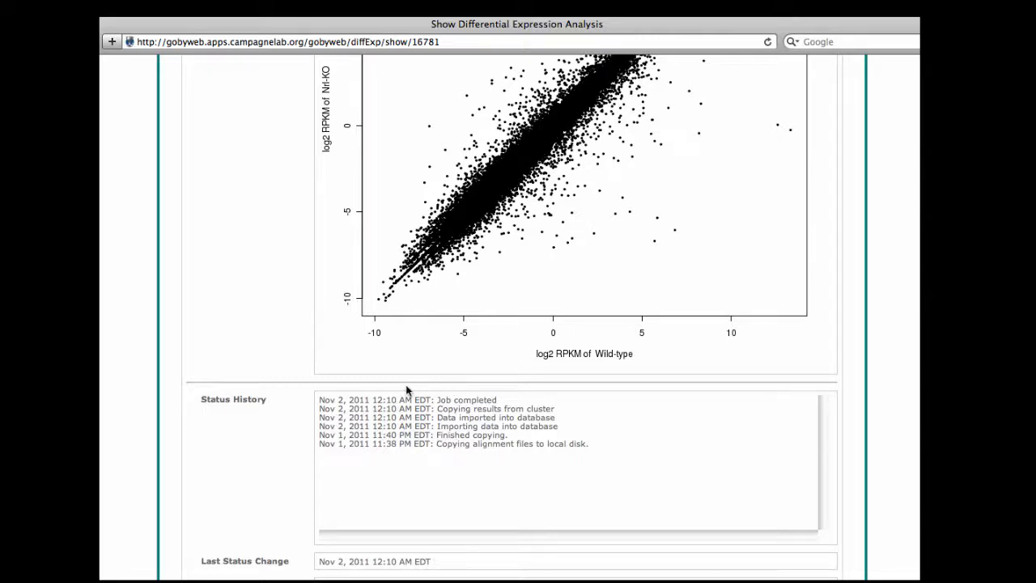
{"action": "scroll", "coordinate": [293, 433], "scroll_direction": "down", "scroll_amount": 3}
Open the browsable results of the completed differential expression analysis and look over the gene-level table
{"action": "scroll", "coordinate": [292, 434], "scroll_direction": "up", "scroll_amount": 10}
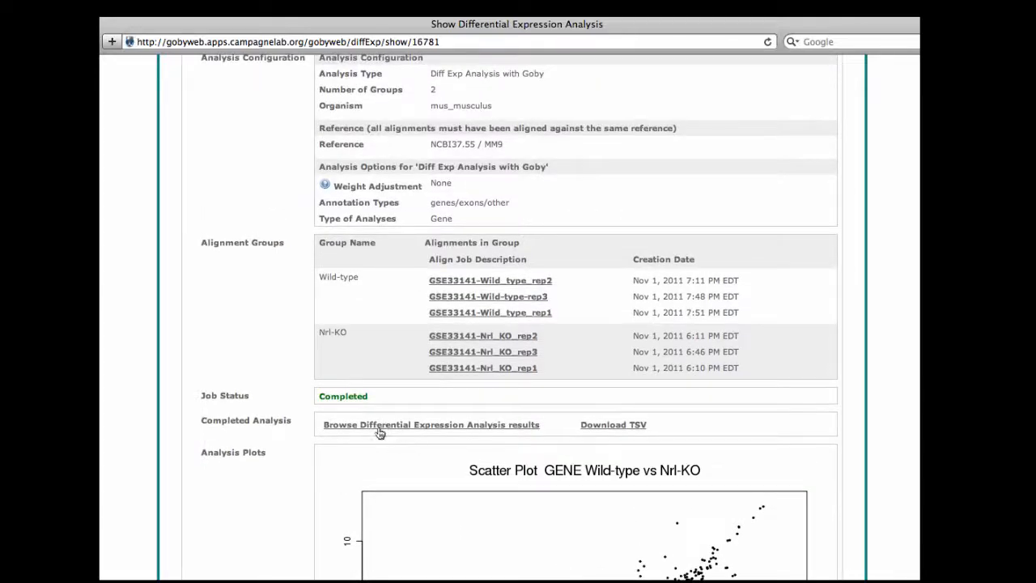
{"action": "left_click", "coordinate": [519, 427]}
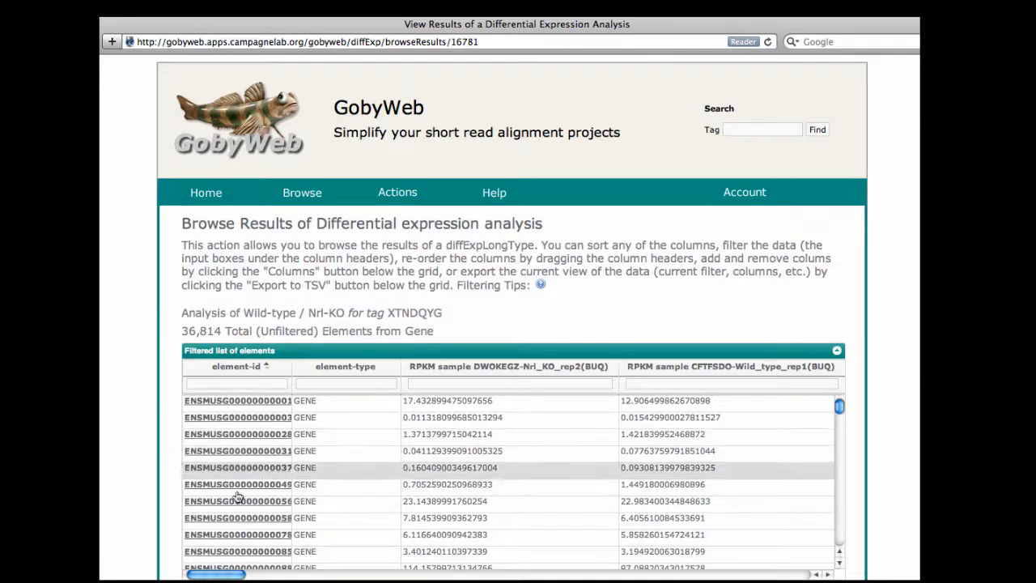
{"action": "scroll", "coordinate": [237, 490], "scroll_direction": "down", "scroll_amount": 3}
{"action": "scroll", "coordinate": [237, 495], "scroll_direction": "down", "scroll_amount": 3}
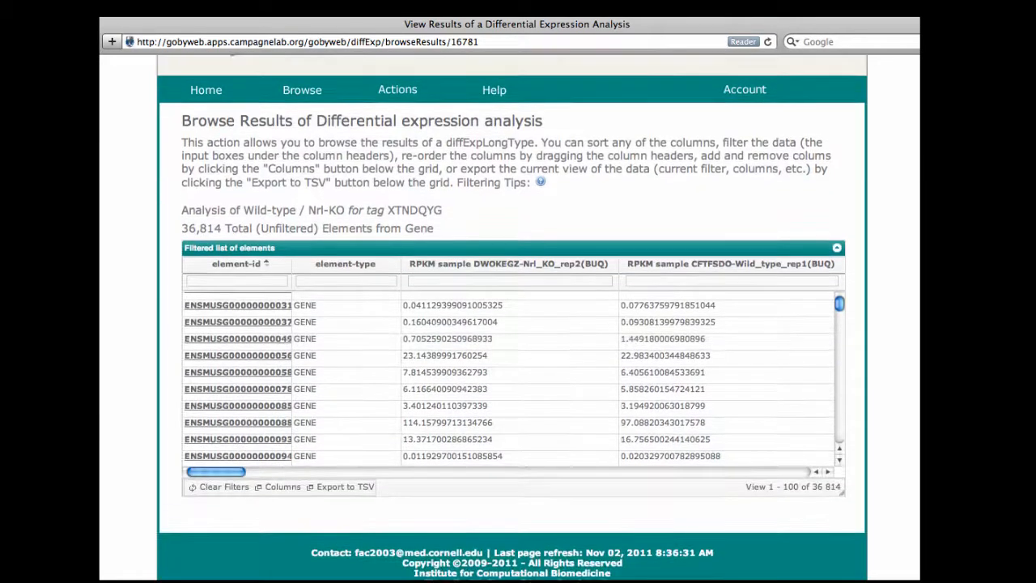
{"action": "scroll", "coordinate": [512, 317], "scroll_direction": "up", "scroll_amount": 3}
{"action": "scroll", "coordinate": [512, 317], "scroll_direction": "down", "scroll_amount": 4}
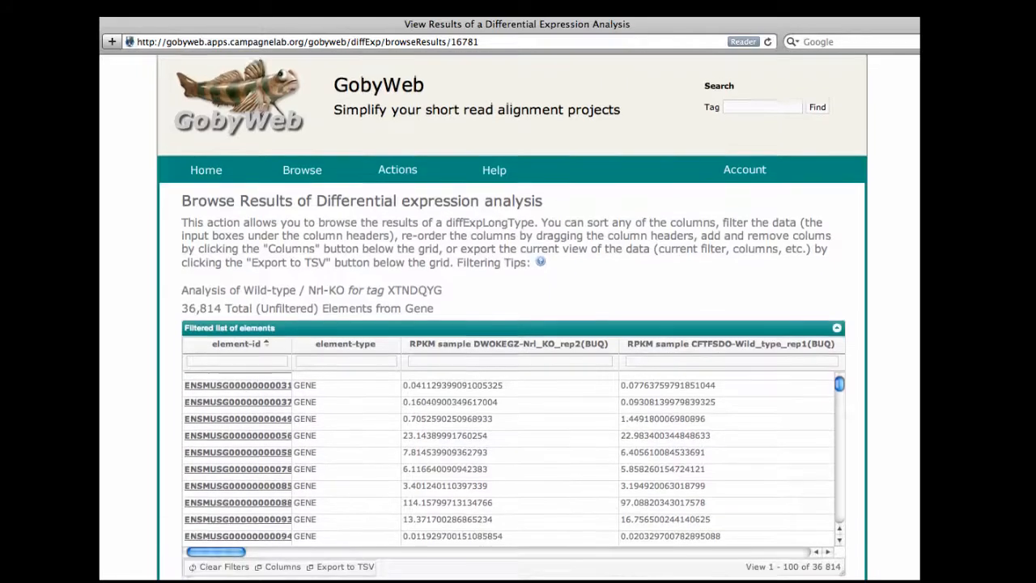
{"action": "scroll", "coordinate": [512, 317], "scroll_direction": "up", "scroll_amount": 3}
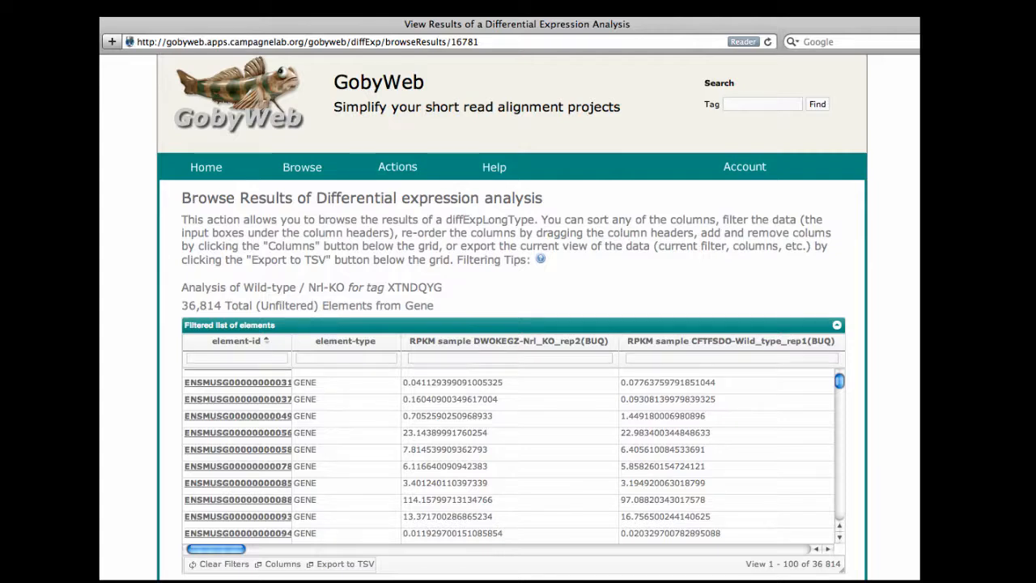
Open the column selection for the results table, review the available columns, and clear the entire selection
{"action": "left_click", "coordinate": [279, 564]}
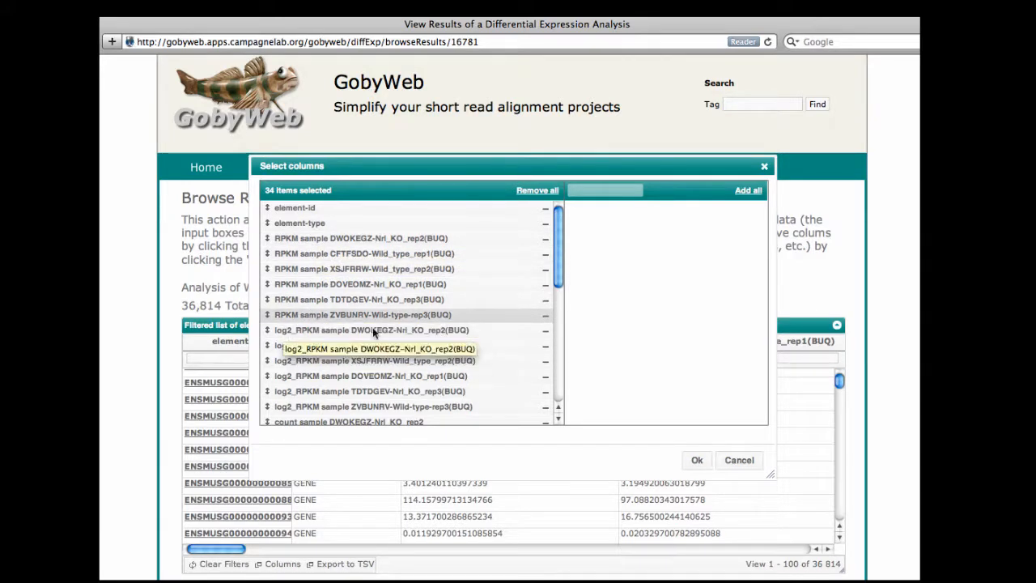
{"action": "scroll", "coordinate": [375, 351], "scroll_direction": "down", "scroll_amount": 5}
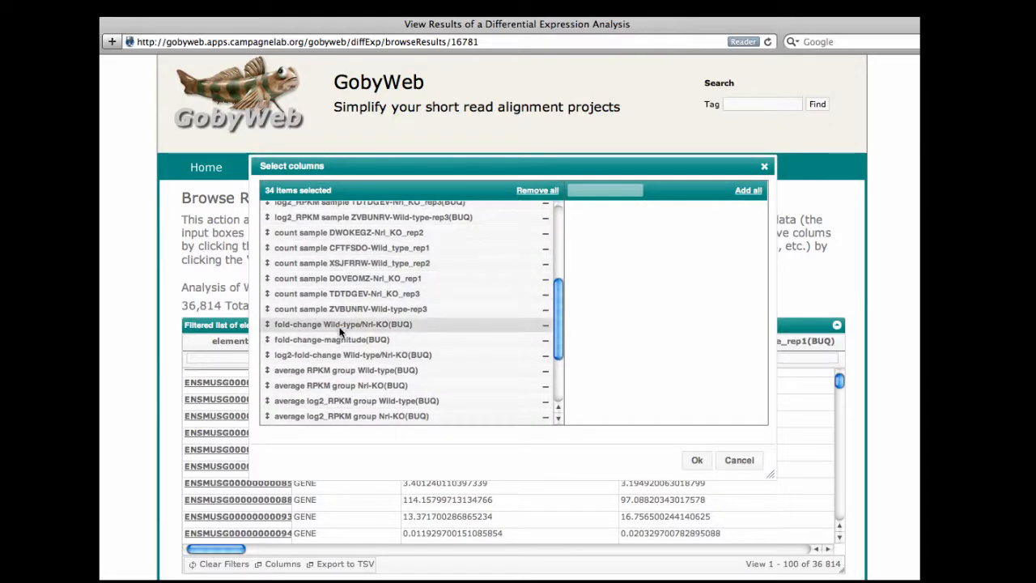
{"action": "scroll", "coordinate": [316, 361], "scroll_direction": "down", "scroll_amount": 3}
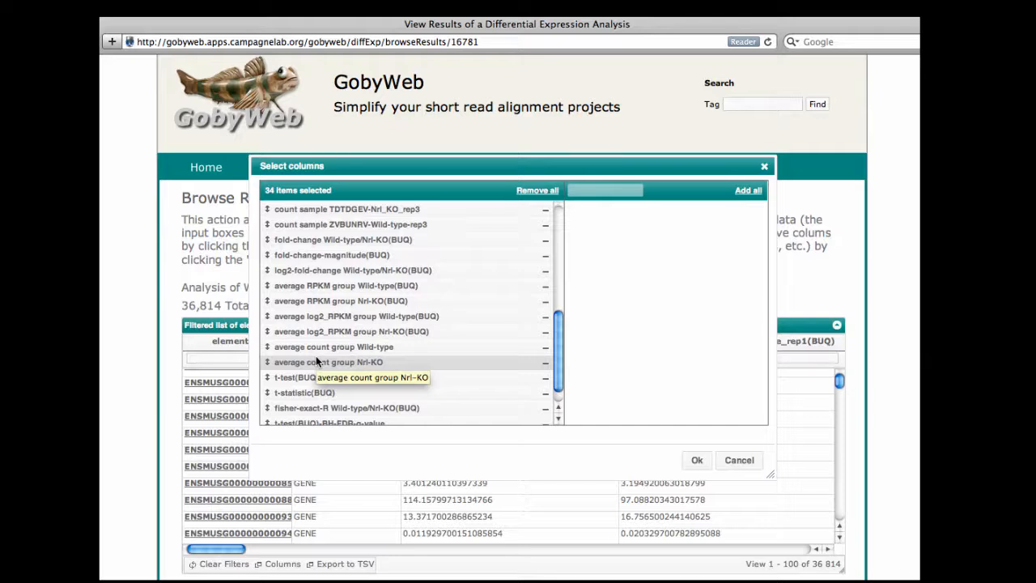
{"action": "scroll", "coordinate": [315, 361], "scroll_direction": "down", "scroll_amount": 3}
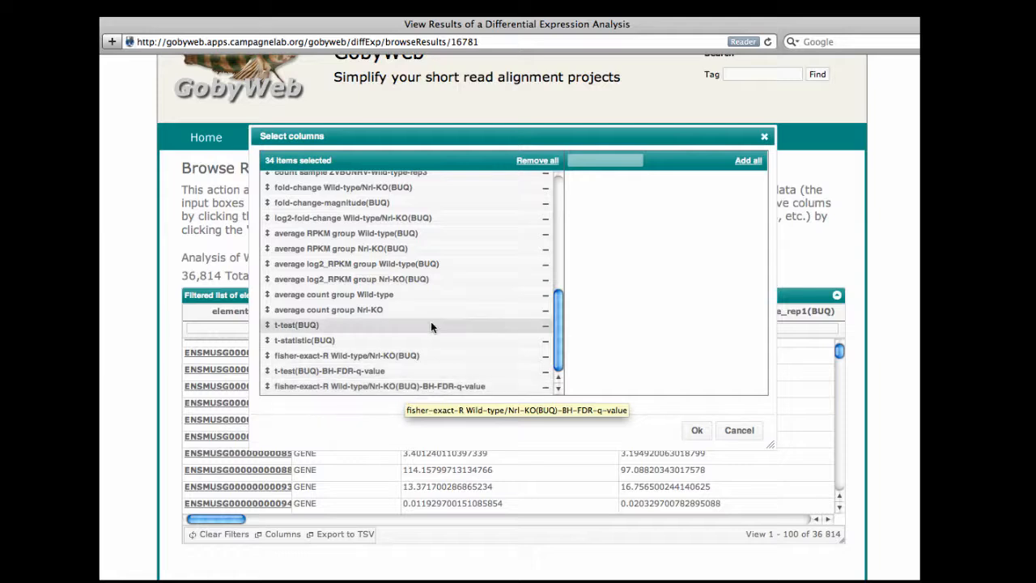
{"action": "left_click", "coordinate": [534, 162]}
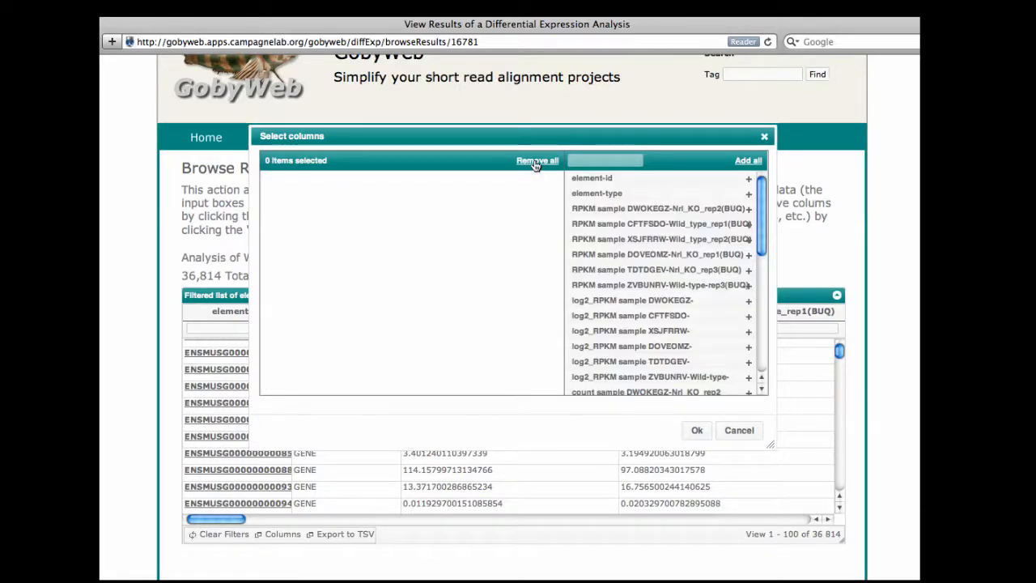
{"action": "left_click", "coordinate": [740, 161]}
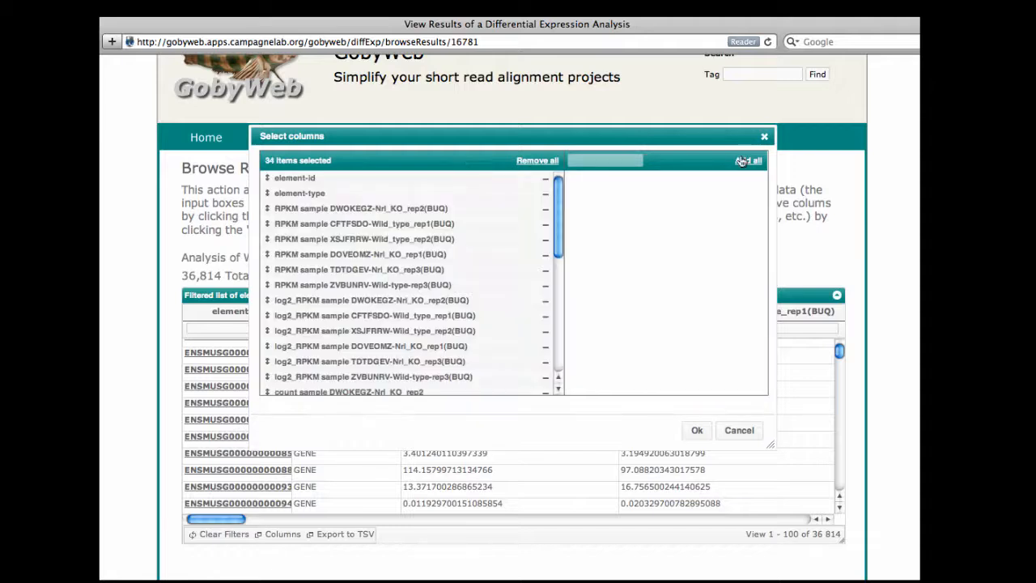
{"action": "left_click", "coordinate": [522, 162]}
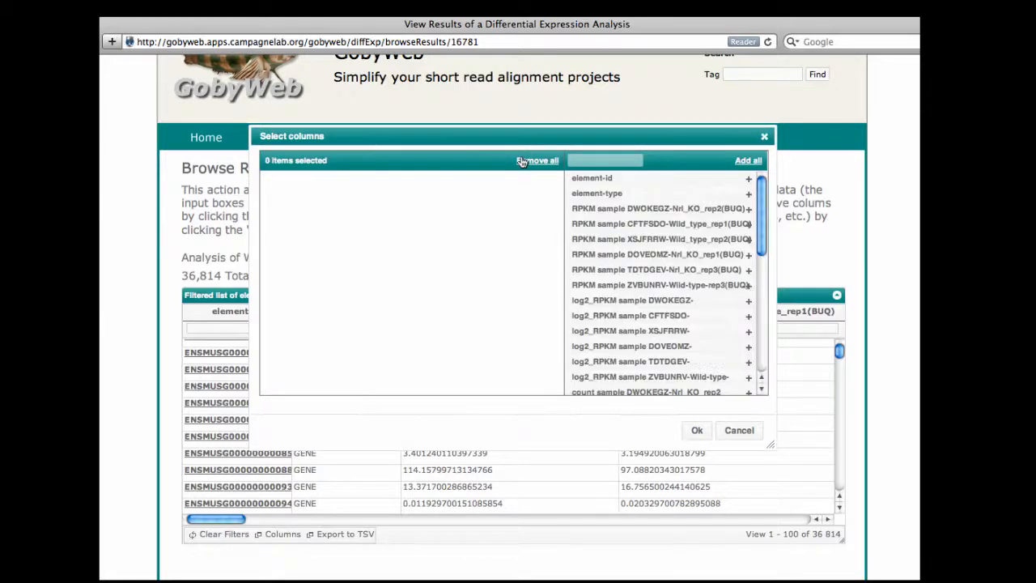
Show only the element-id column and the log2_RPKM columns of all six samples in the results table
{"action": "left_click", "coordinate": [750, 180]}
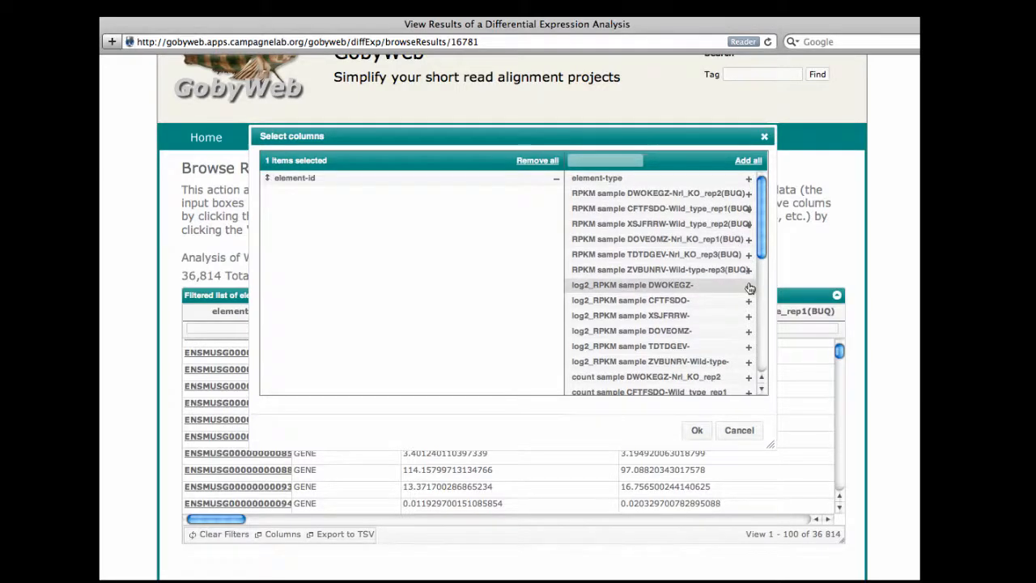
{"action": "left_click", "coordinate": [748, 285]}
{"action": "left_click", "coordinate": [748, 287]}
{"action": "left_click", "coordinate": [748, 287]}
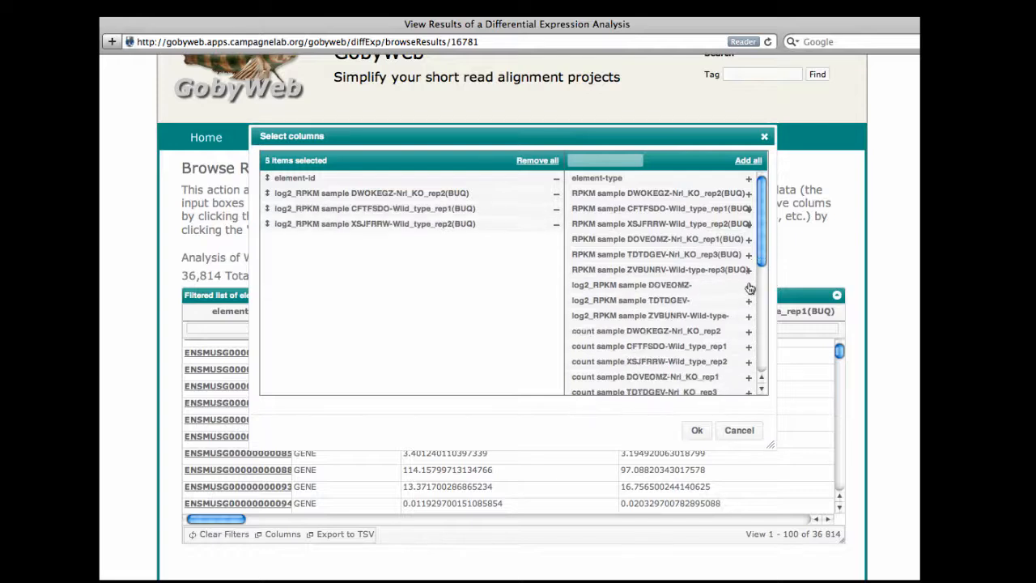
{"action": "left_click", "coordinate": [749, 287]}
{"action": "left_click", "coordinate": [749, 287]}
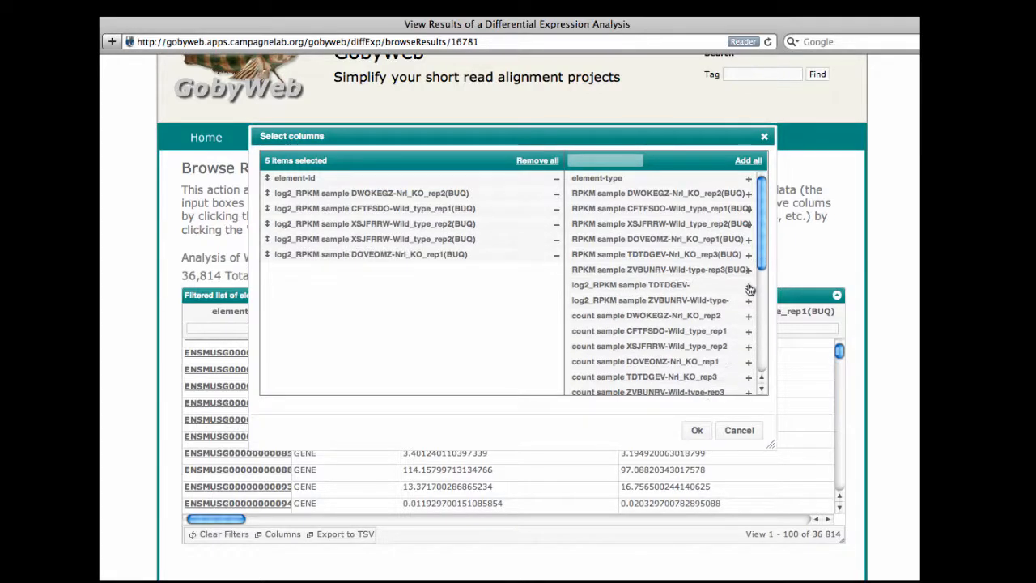
{"action": "left_click", "coordinate": [749, 289]}
{"action": "left_click", "coordinate": [749, 289]}
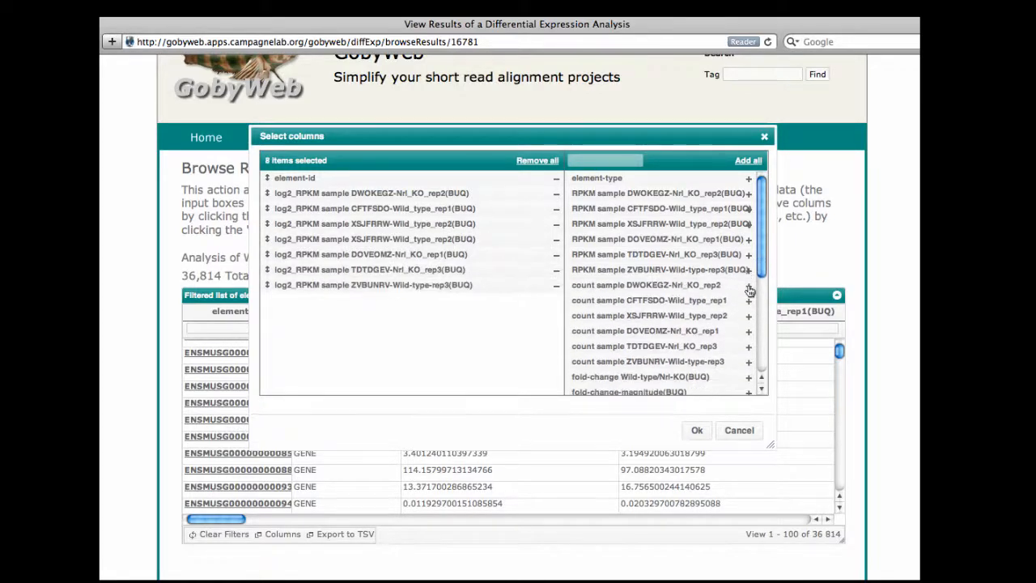
{"action": "left_click", "coordinate": [699, 431]}
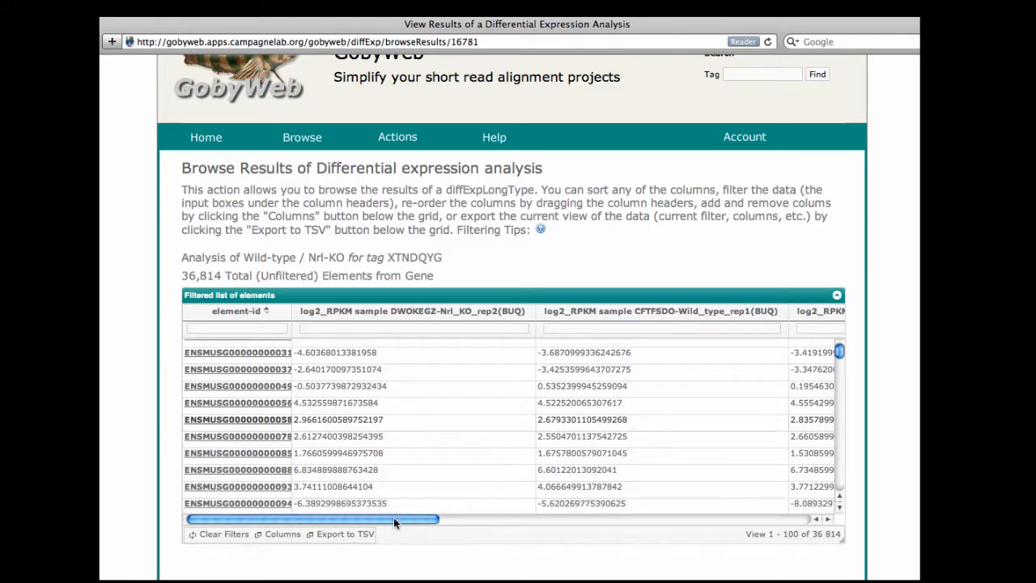
Look over the remaining log2_RPKM columns, and add all available columns back to the results table
{"action": "left_click_drag", "start_coordinate": [393, 519], "coordinate": [802, 523]}
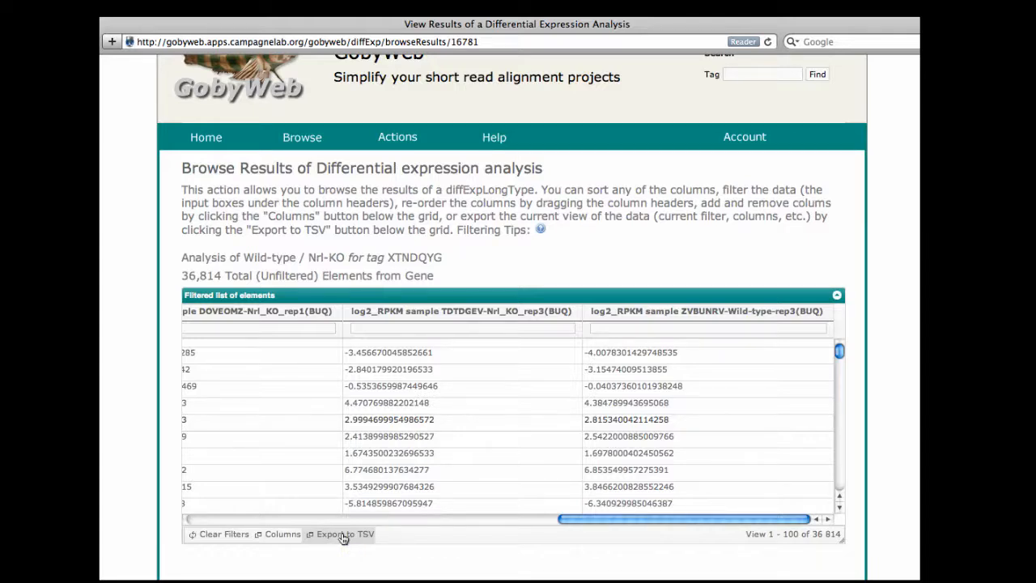
{"action": "left_click", "coordinate": [273, 534]}
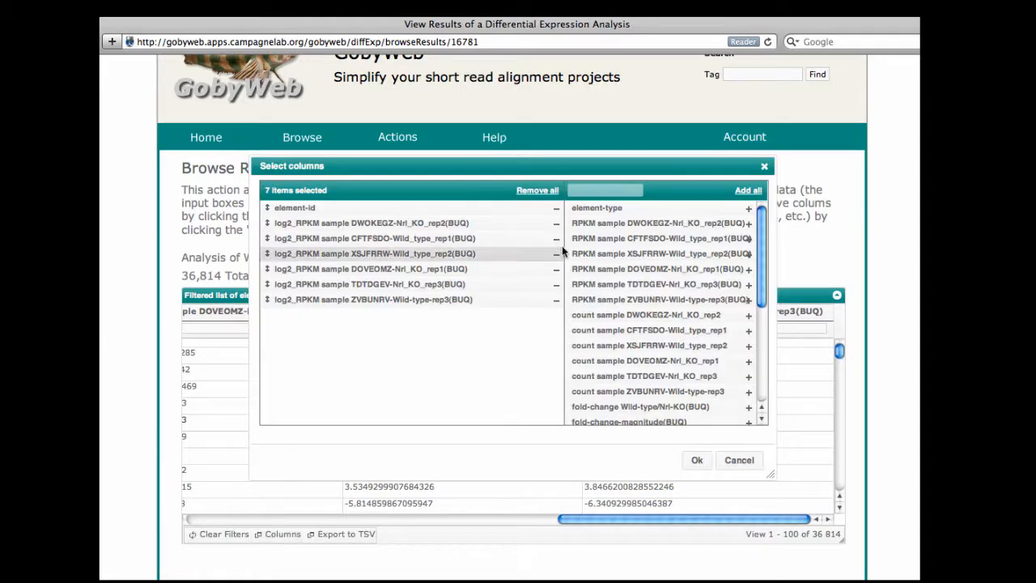
{"action": "left_click", "coordinate": [746, 190]}
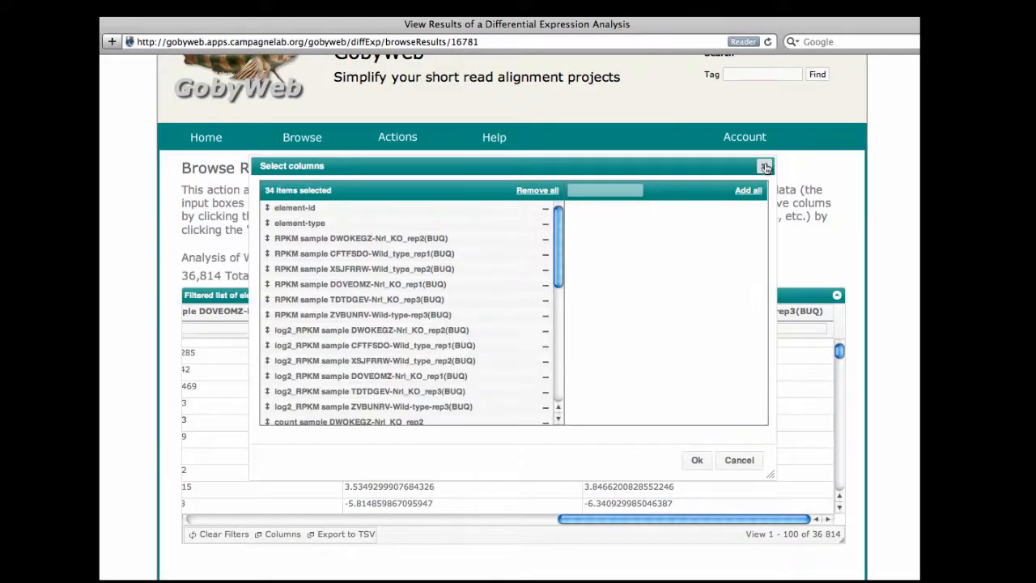
{"action": "left_click", "coordinate": [698, 460]}
{"action": "left_click_drag", "start_coordinate": [306, 519], "coordinate": [150, 512]}
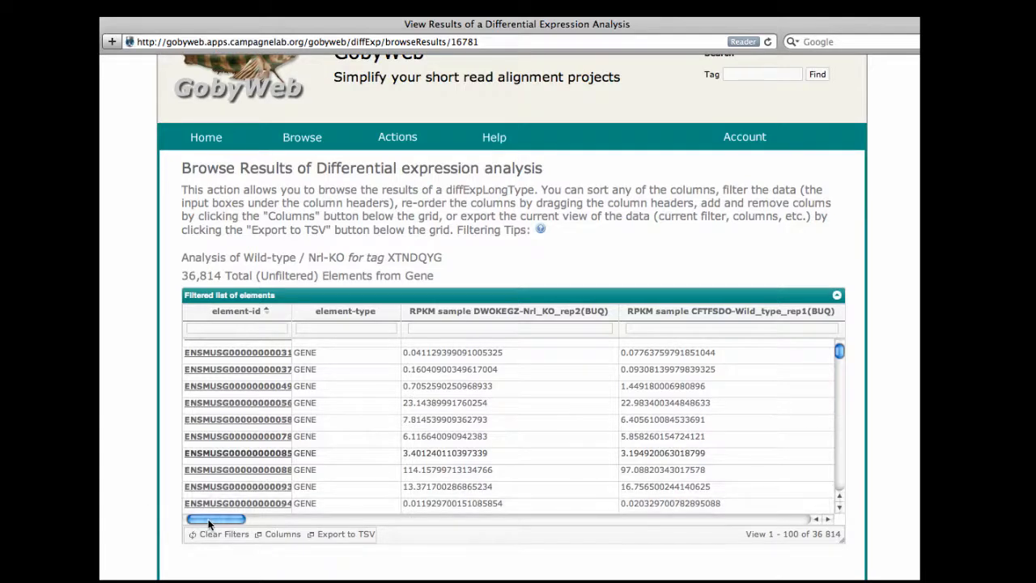
Filter the results to genes with a fisher-exact-R Wild-type/Nrl-KO(BUQ)-BH-FDR-q-value < 0.05
{"action": "left_click_drag", "start_coordinate": [207, 524], "coordinate": [849, 556]}
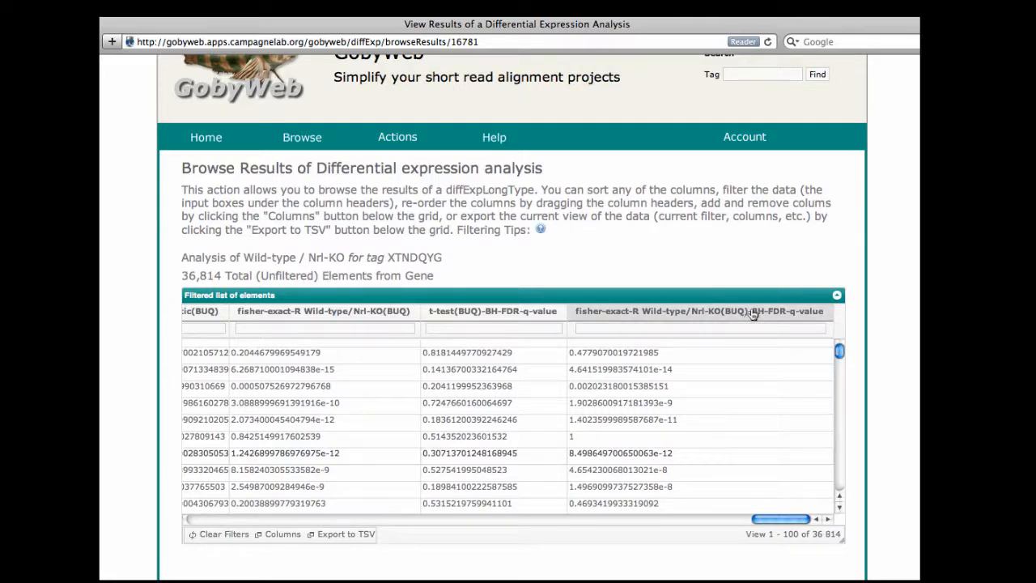
{"action": "left_click", "coordinate": [774, 328]}
{"action": "type", "text": "< 0.05"}
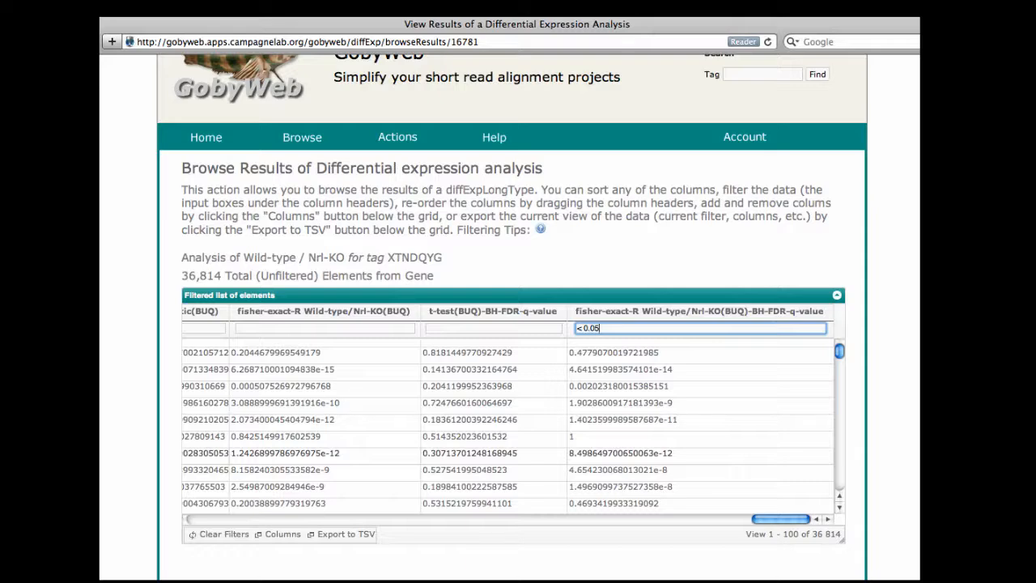
{"action": "key", "text": "Return"}
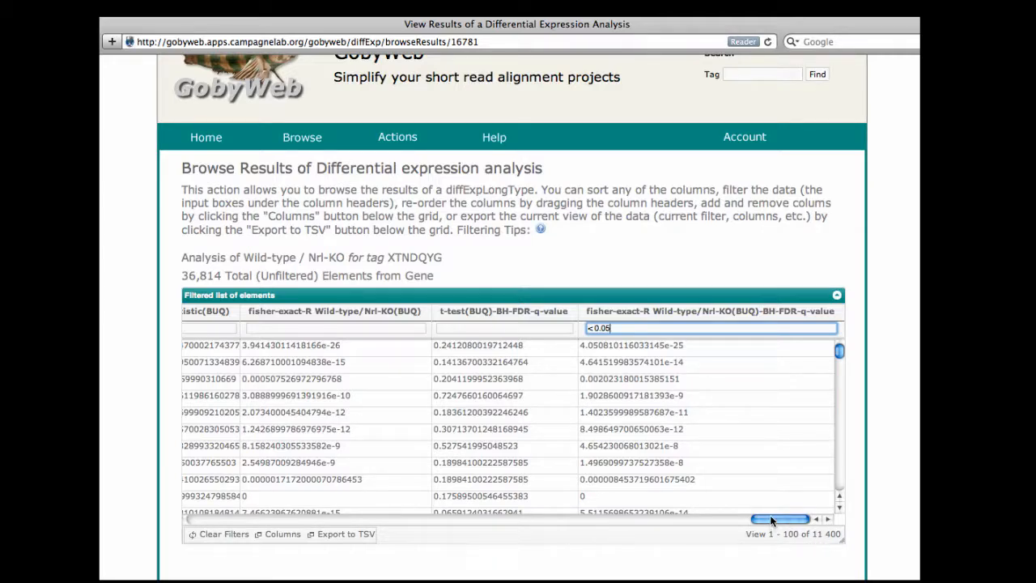
Narrow the filtered results further to genes with a fold-change-magnitude(BUQ) > 2.0
{"action": "left_click_drag", "start_coordinate": [769, 515], "coordinate": [560, 505]}
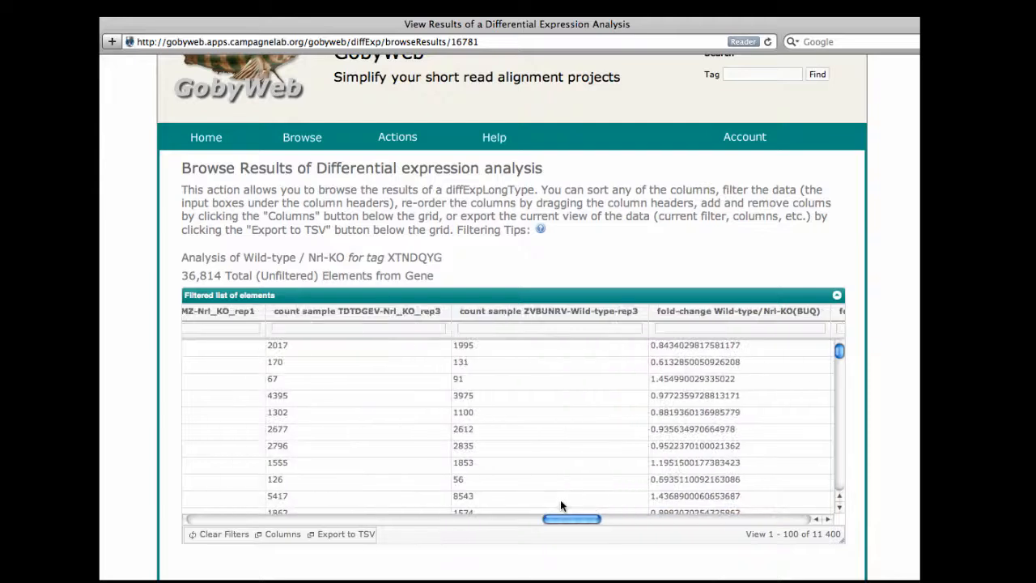
{"action": "left_click", "coordinate": [827, 521]}
{"action": "left_click", "coordinate": [827, 521]}
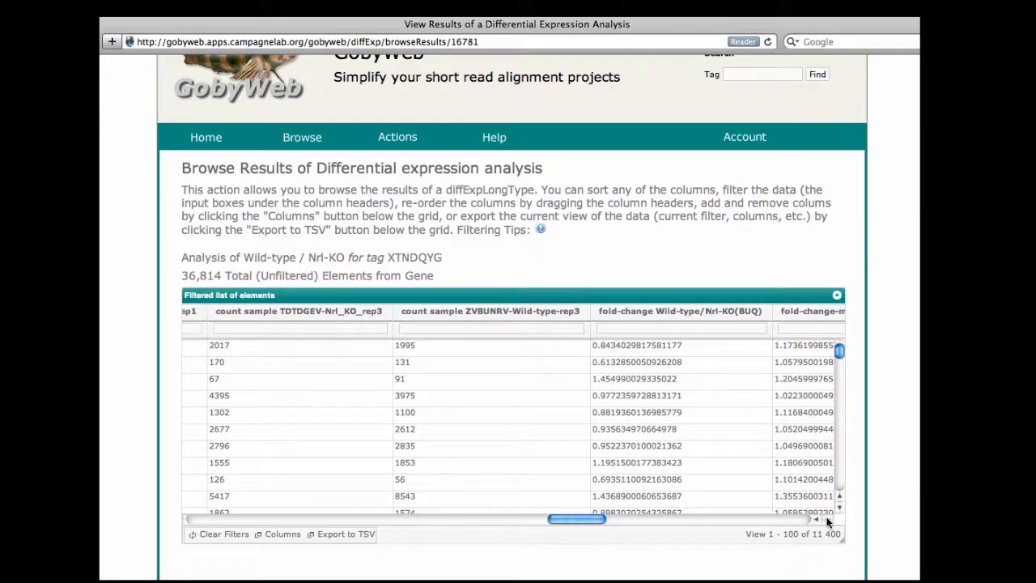
{"action": "left_click", "coordinate": [827, 521]}
{"action": "left_click", "coordinate": [827, 521]}
{"action": "left_click", "coordinate": [827, 521]}
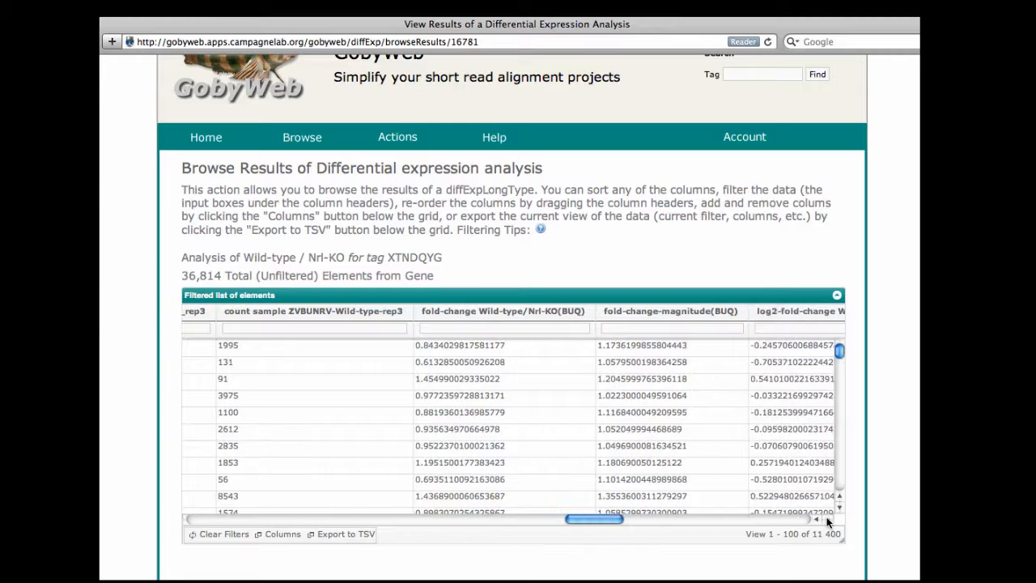
{"action": "left_click", "coordinate": [609, 328]}
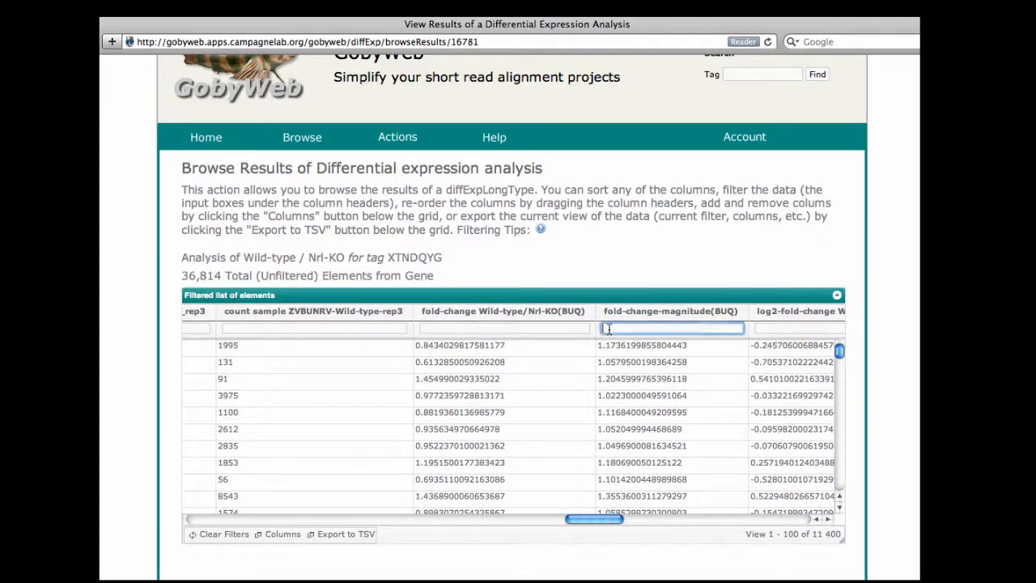
{"action": "type", "text": ">2.0"}
{"action": "key", "text": "Return"}
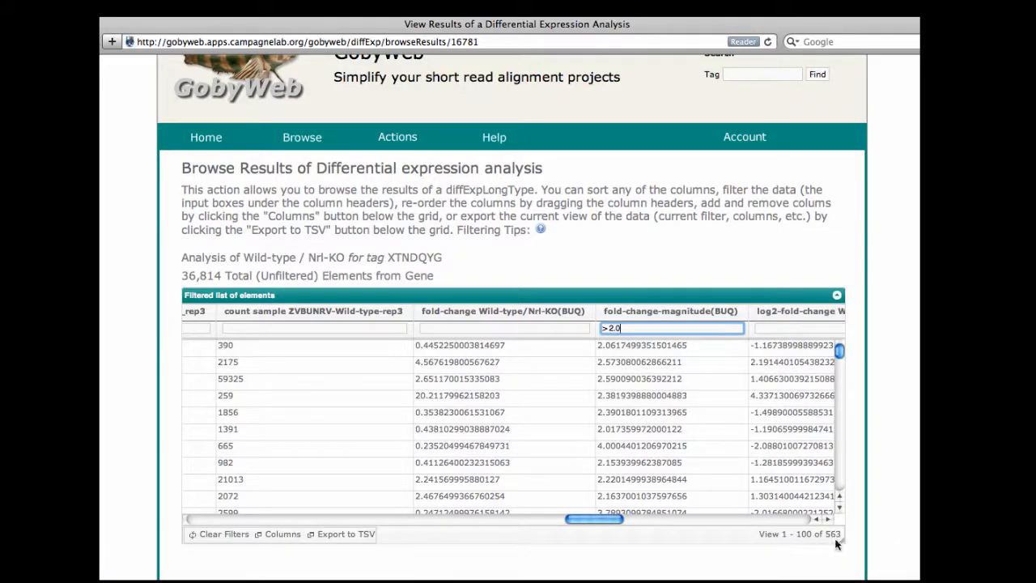
Export the filtered results as a TSV file, check XTNDQYG-wild-type-vs-Nrl-ko.tsv in the downloads list, and close the list
{"action": "left_click", "coordinate": [345, 538]}
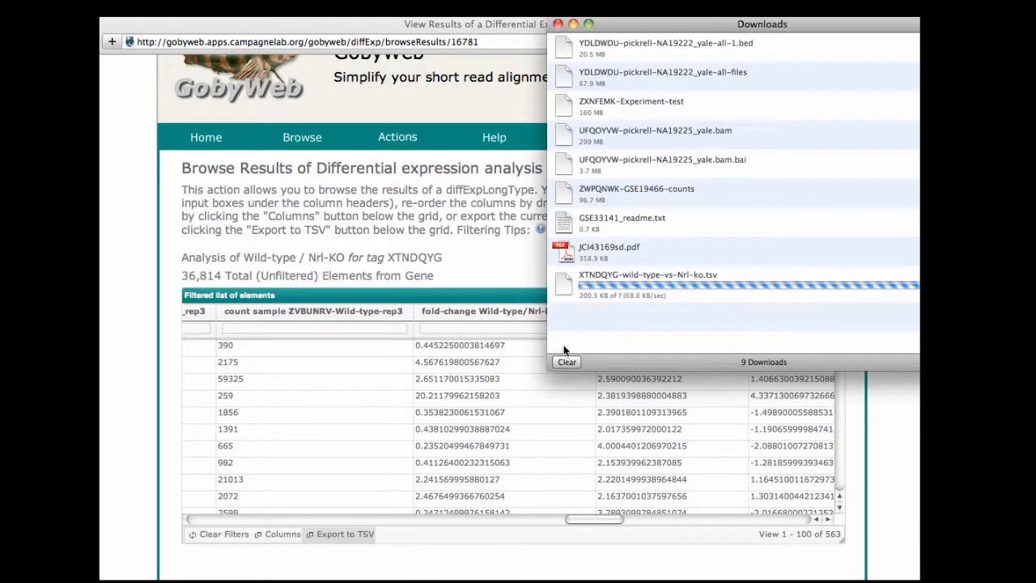
{"action": "left_click", "coordinate": [647, 290]}
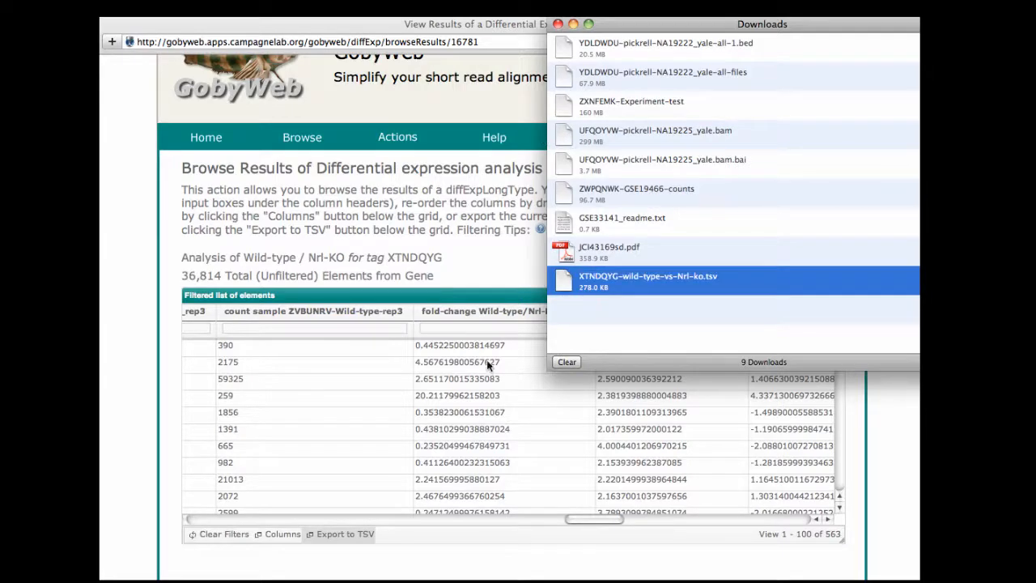
{"action": "left_click", "coordinate": [559, 24]}
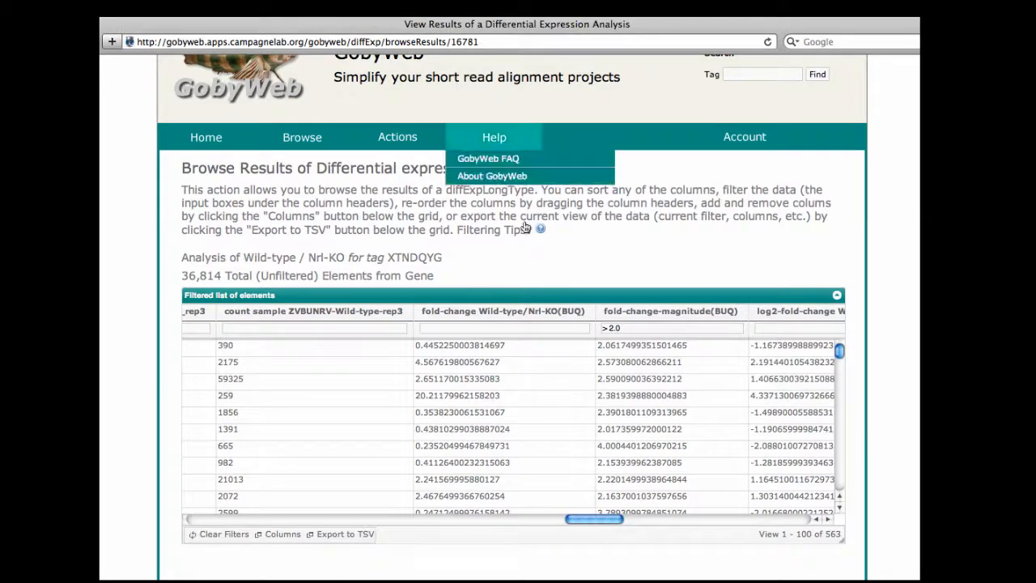
Clear all filters from the results table
{"action": "mouse_move", "coordinate": [852, 551]}
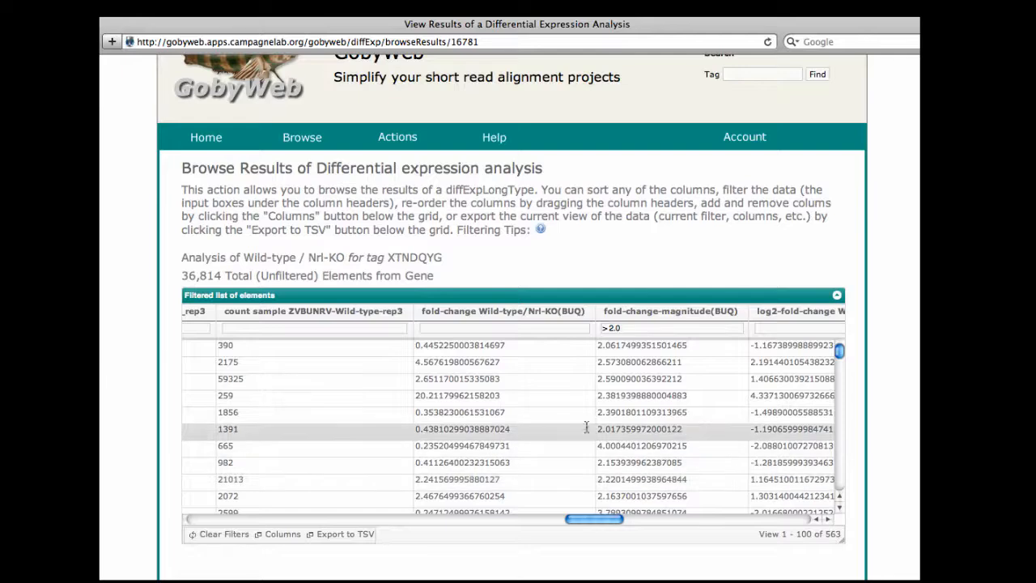
{"action": "left_click", "coordinate": [218, 536]}
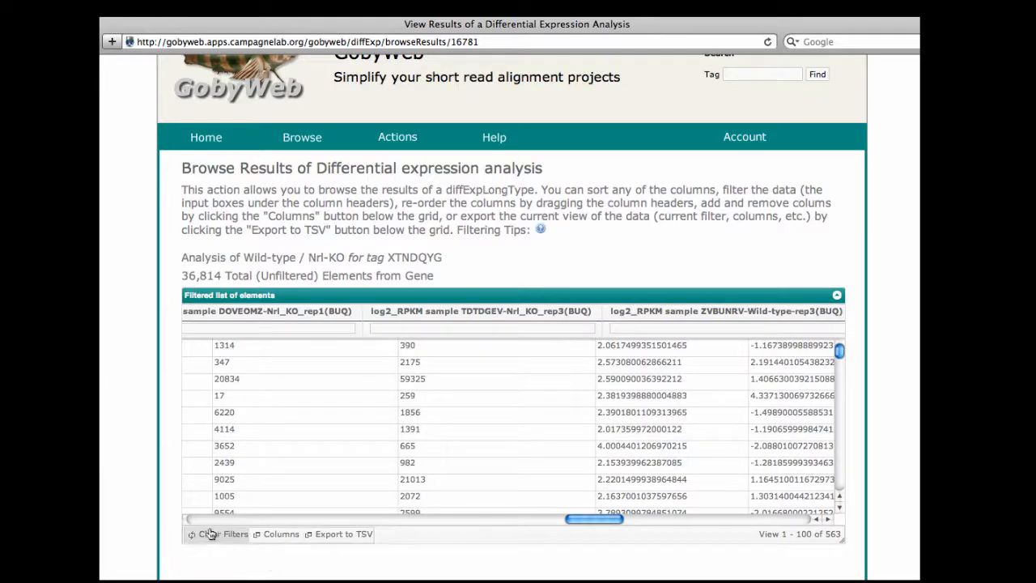
{"action": "left_click", "coordinate": [208, 536]}
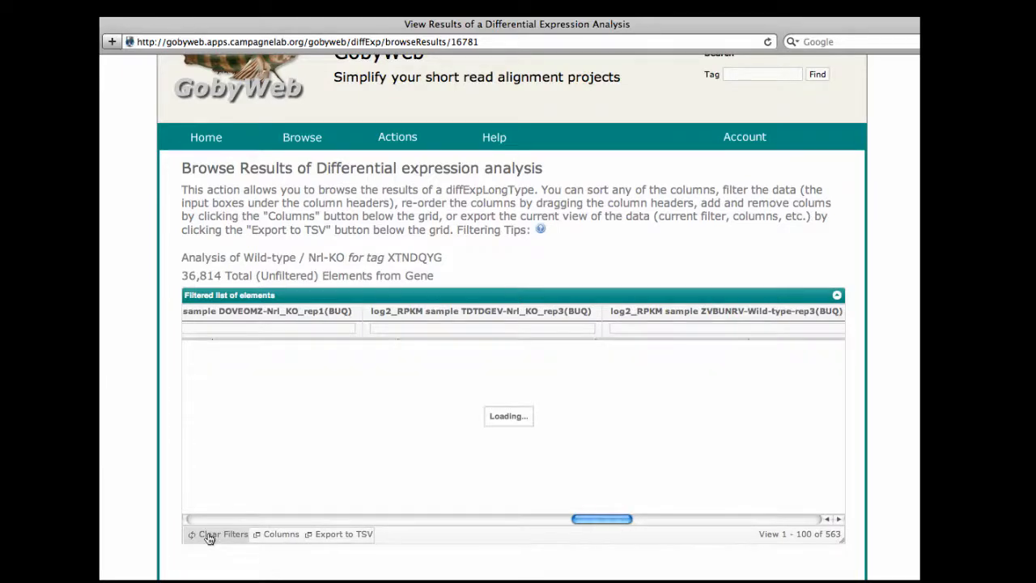